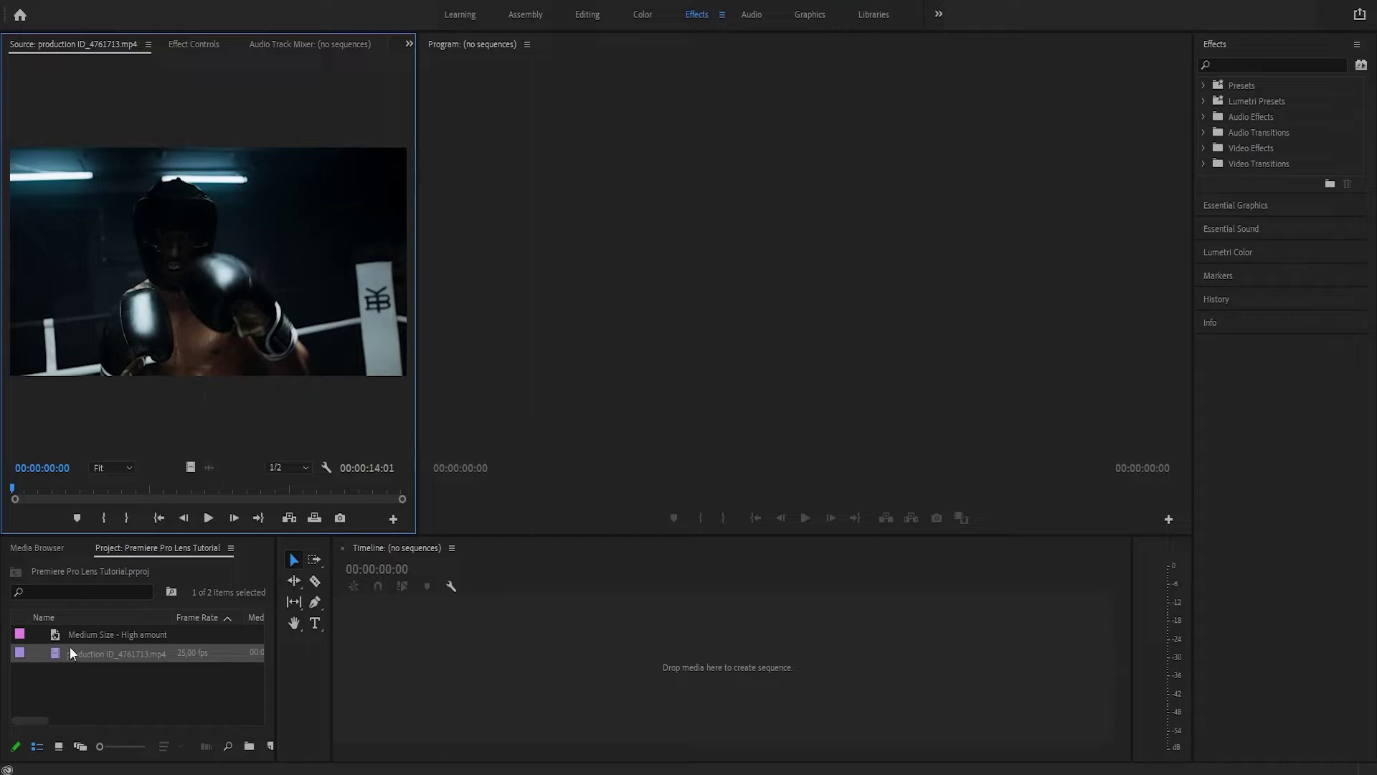
Step: Load the 'Medium Size - High amount' bokeh still into the Source Monitor
double_click(100, 634)
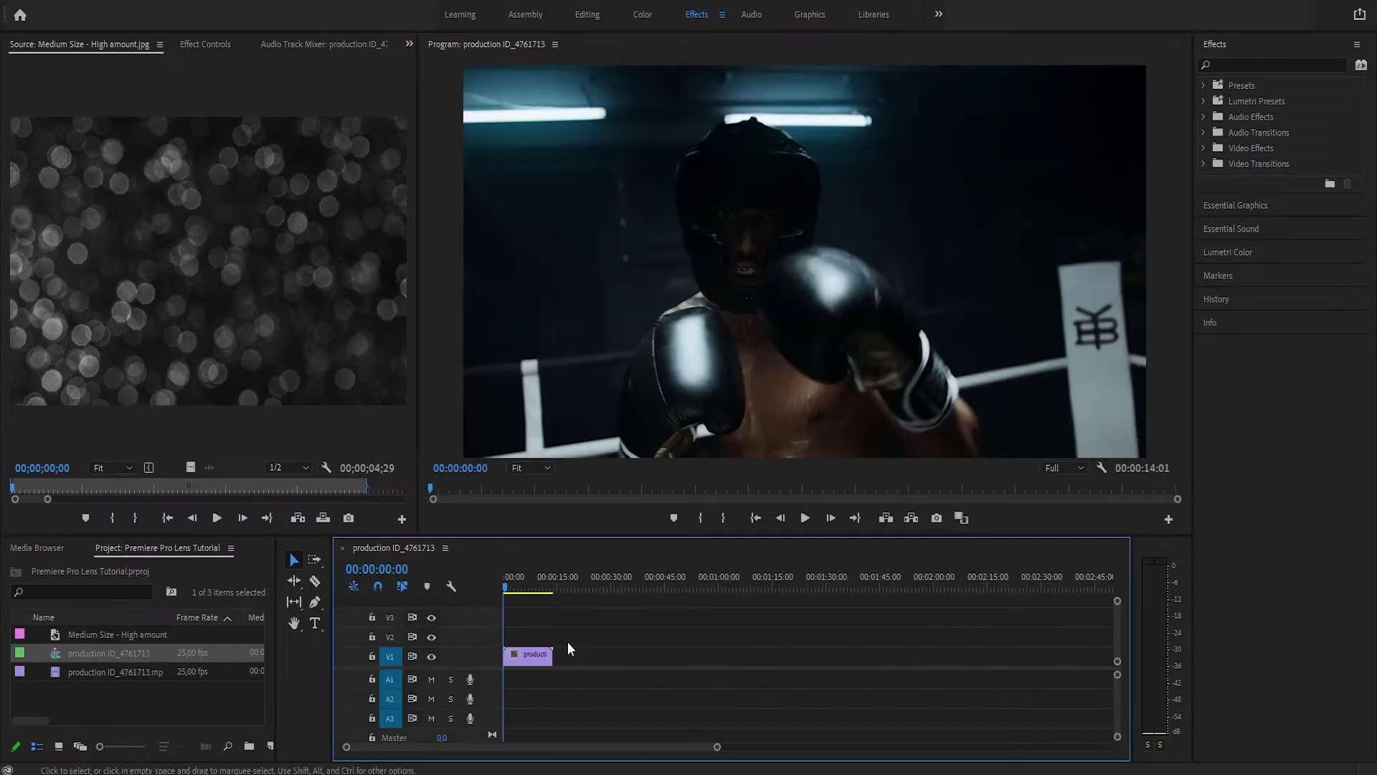
Step: Put a second boxing clip on V2 and the bokeh still on V3, extending the still to the clips' length
left_click_drag(717, 746, 620, 753)
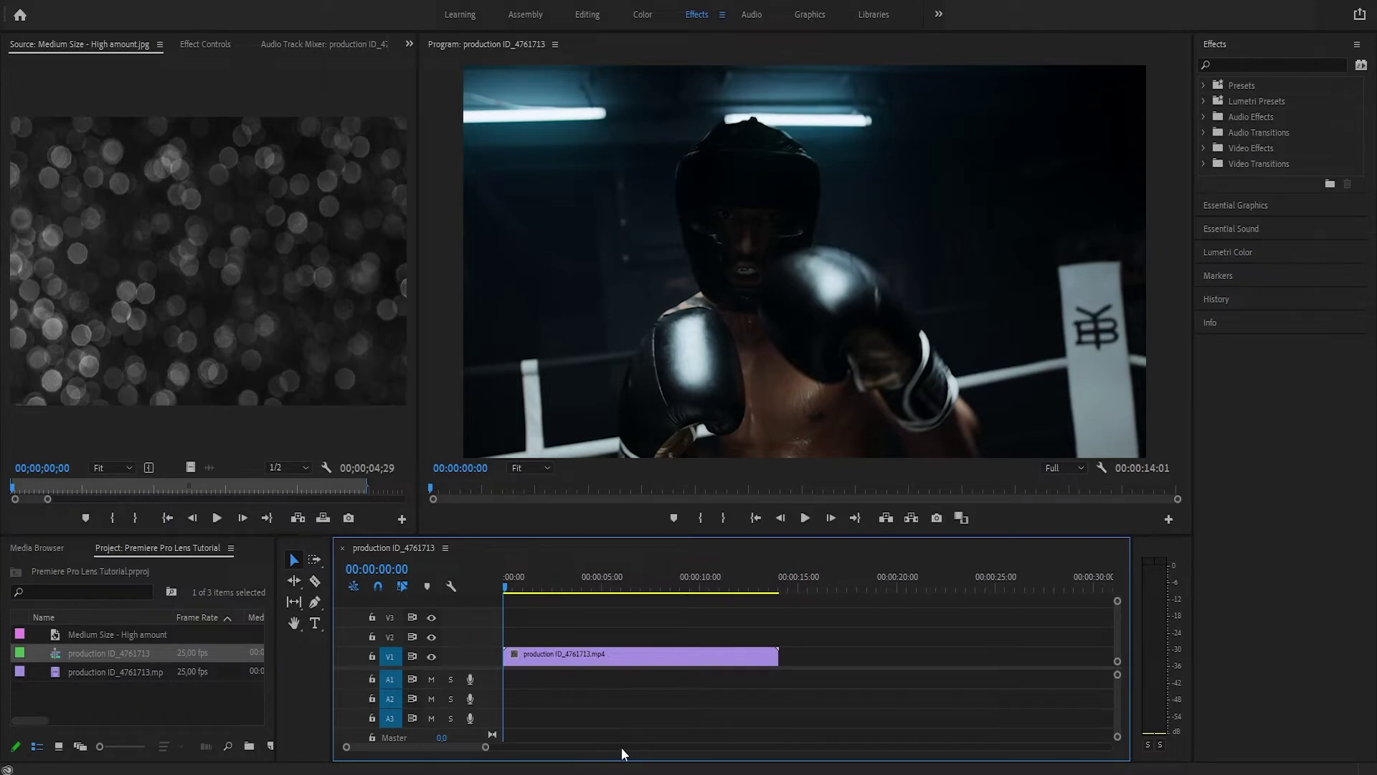
left_click_drag(75, 669, 502, 636)
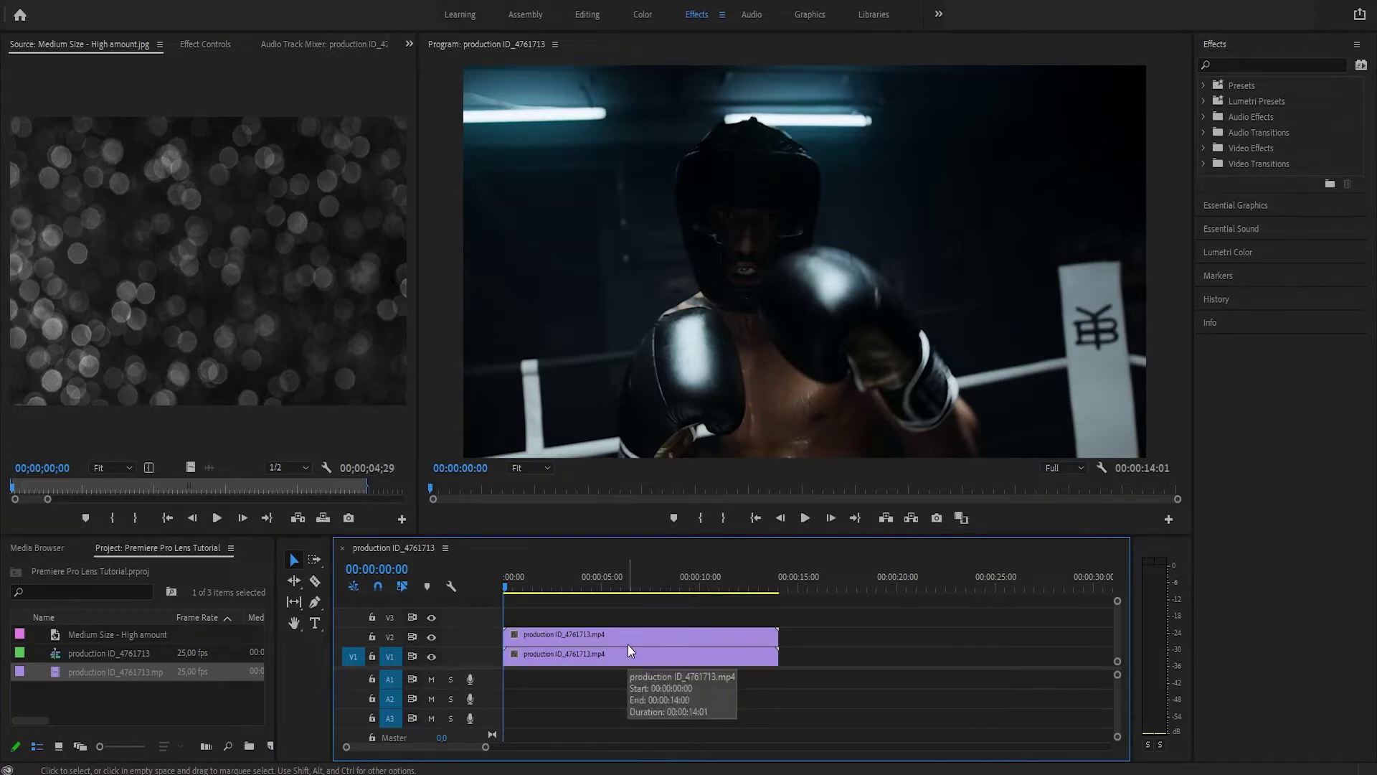
left_click_drag(114, 639, 503, 617)
left_click_drag(600, 617, 770, 620)
Step: Set the bokeh still's Scale to 79, hide track V3, and select the V2 boxing clip
left_click(760, 620)
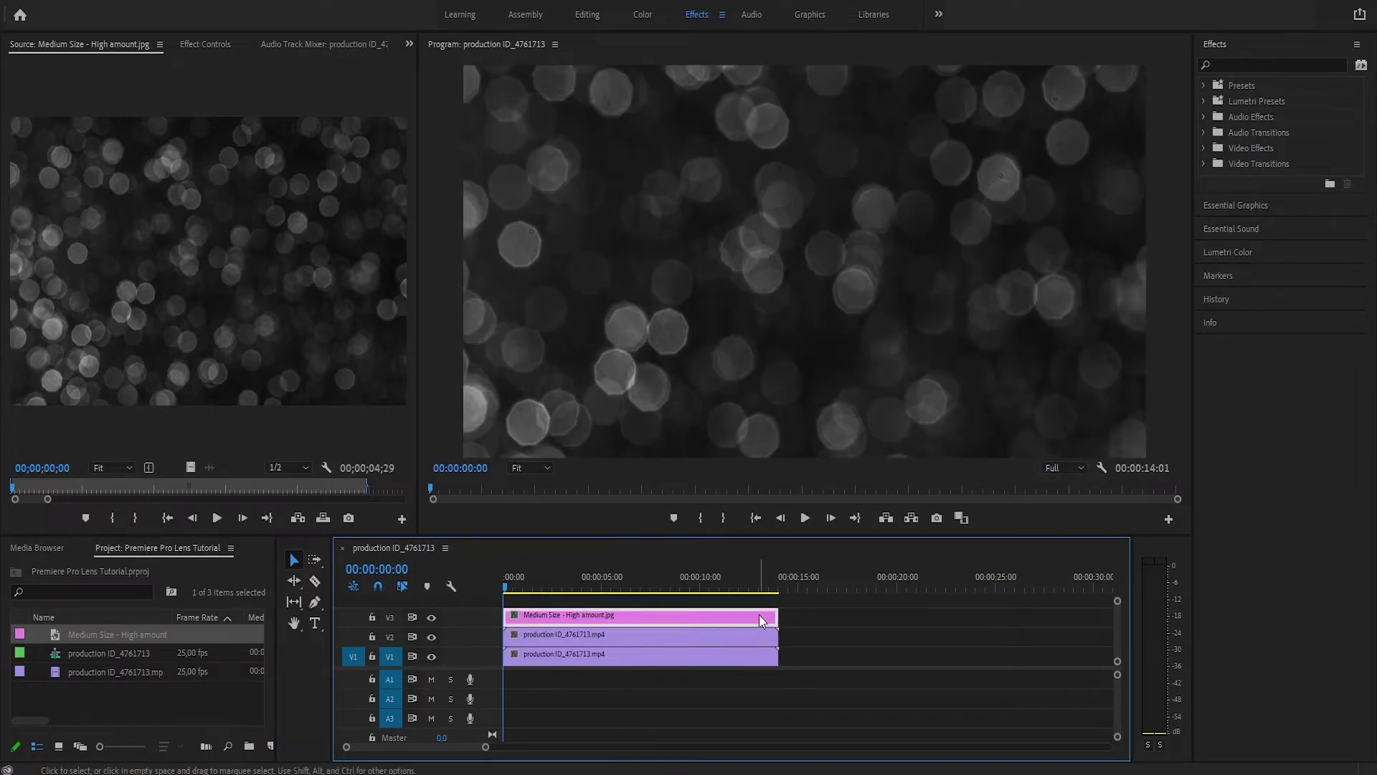
left_click(208, 44)
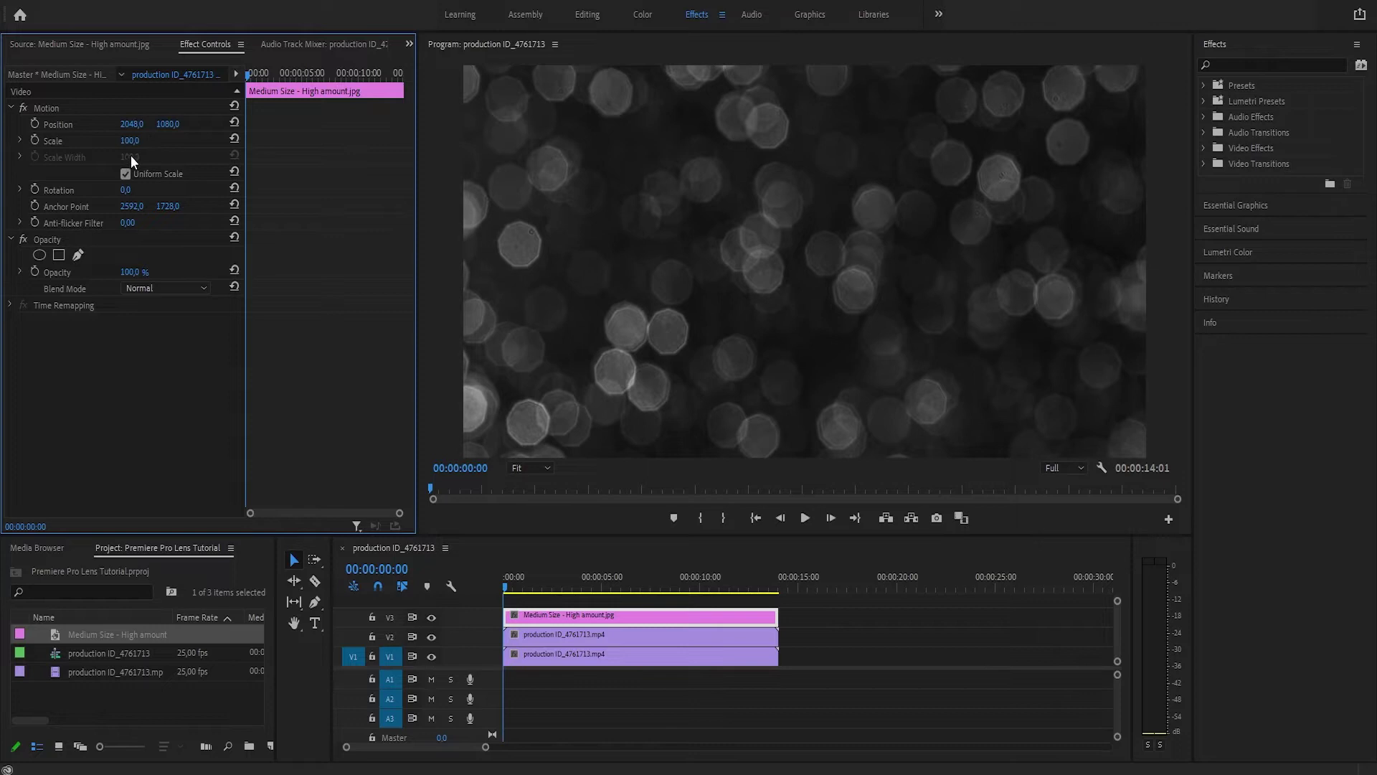
mouse_move(129, 140)
left_mouse_down()
mouse_move(86, 141)
mouse_move(115, 140)
left_mouse_up()
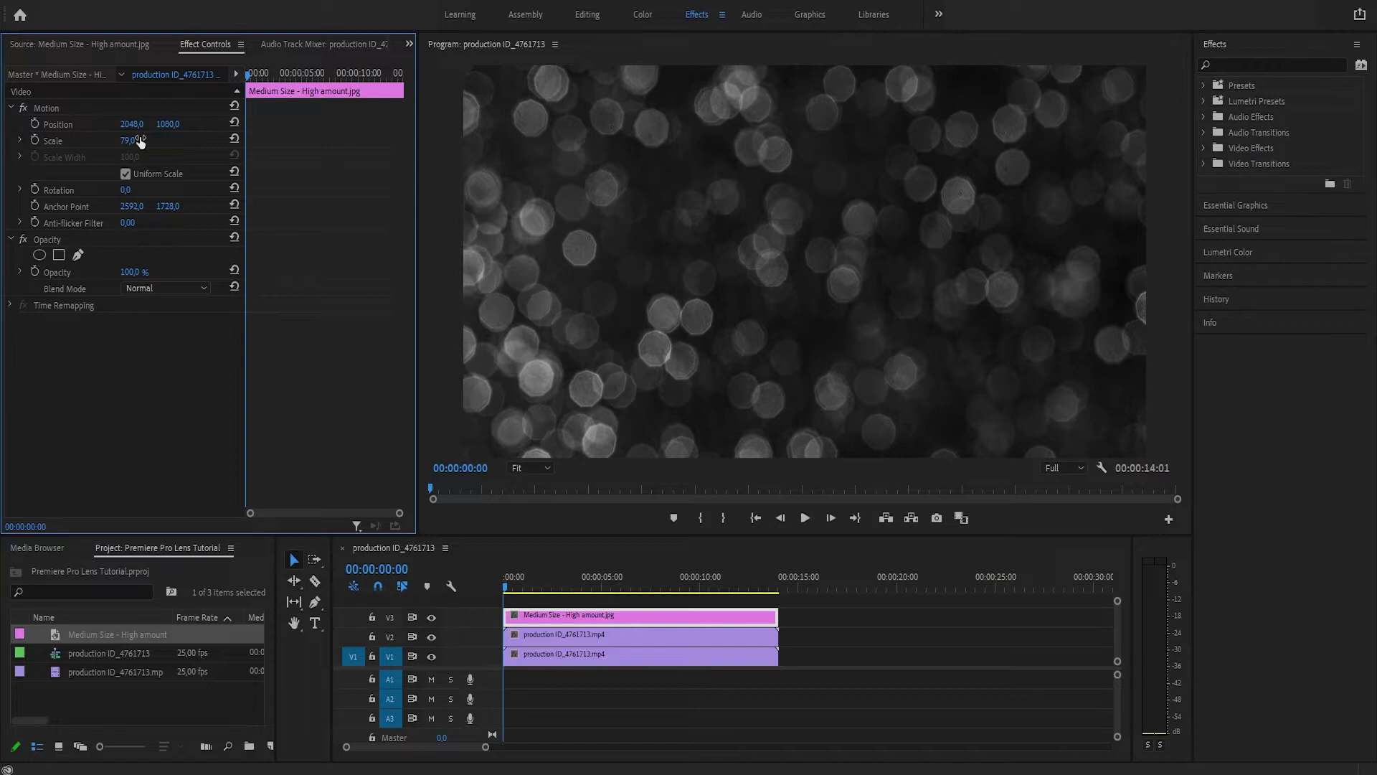
left_click(432, 617)
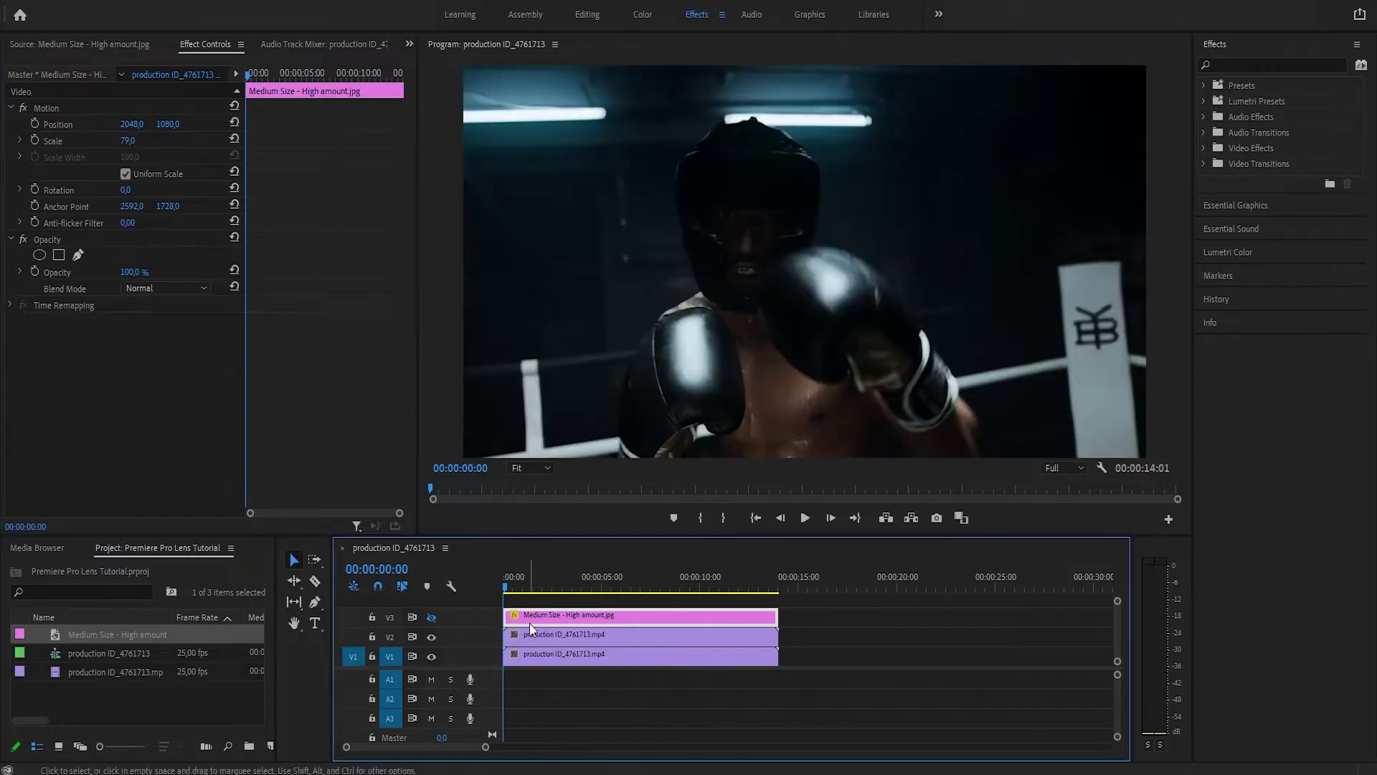
left_click(575, 638)
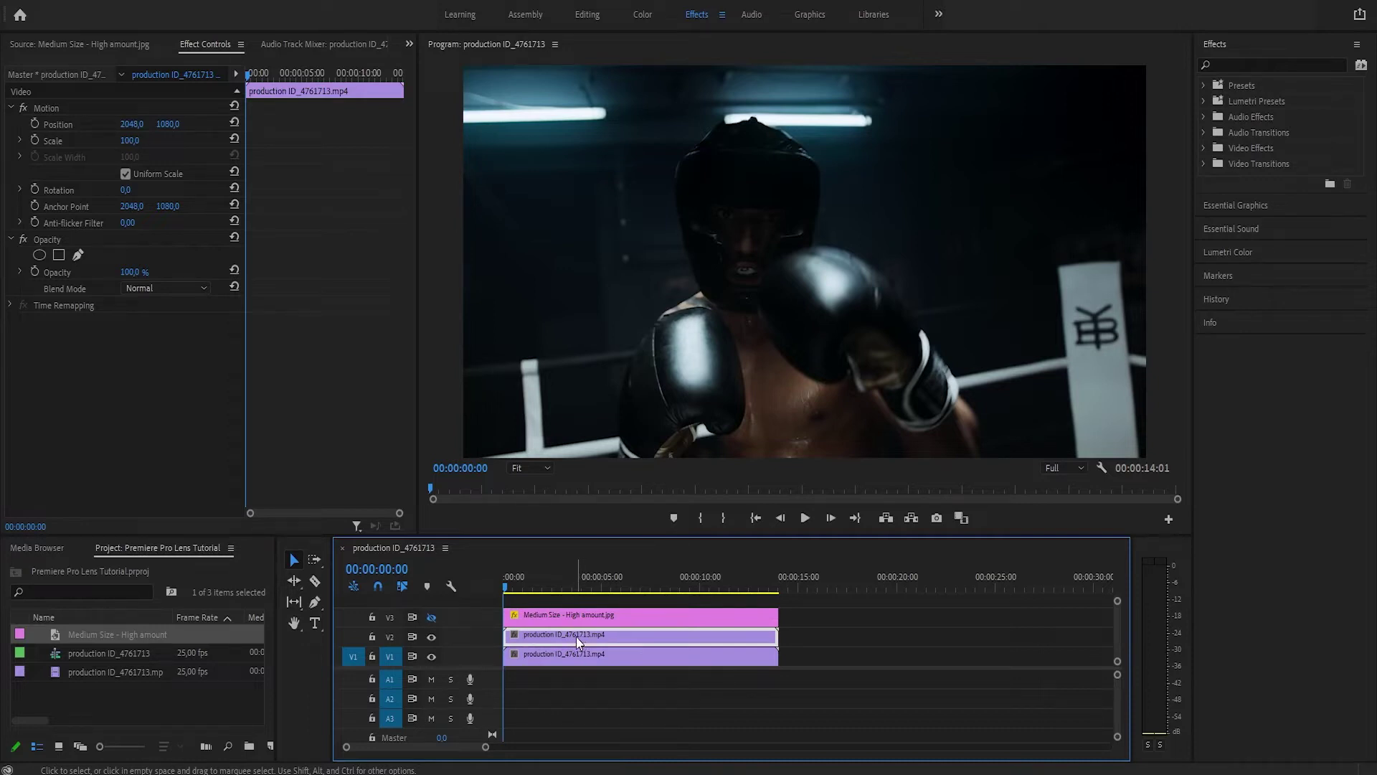
Step: Apply Levels to the V2 boxing clip with RGB Black Input 233 and White Input 238
left_click(1262, 65)
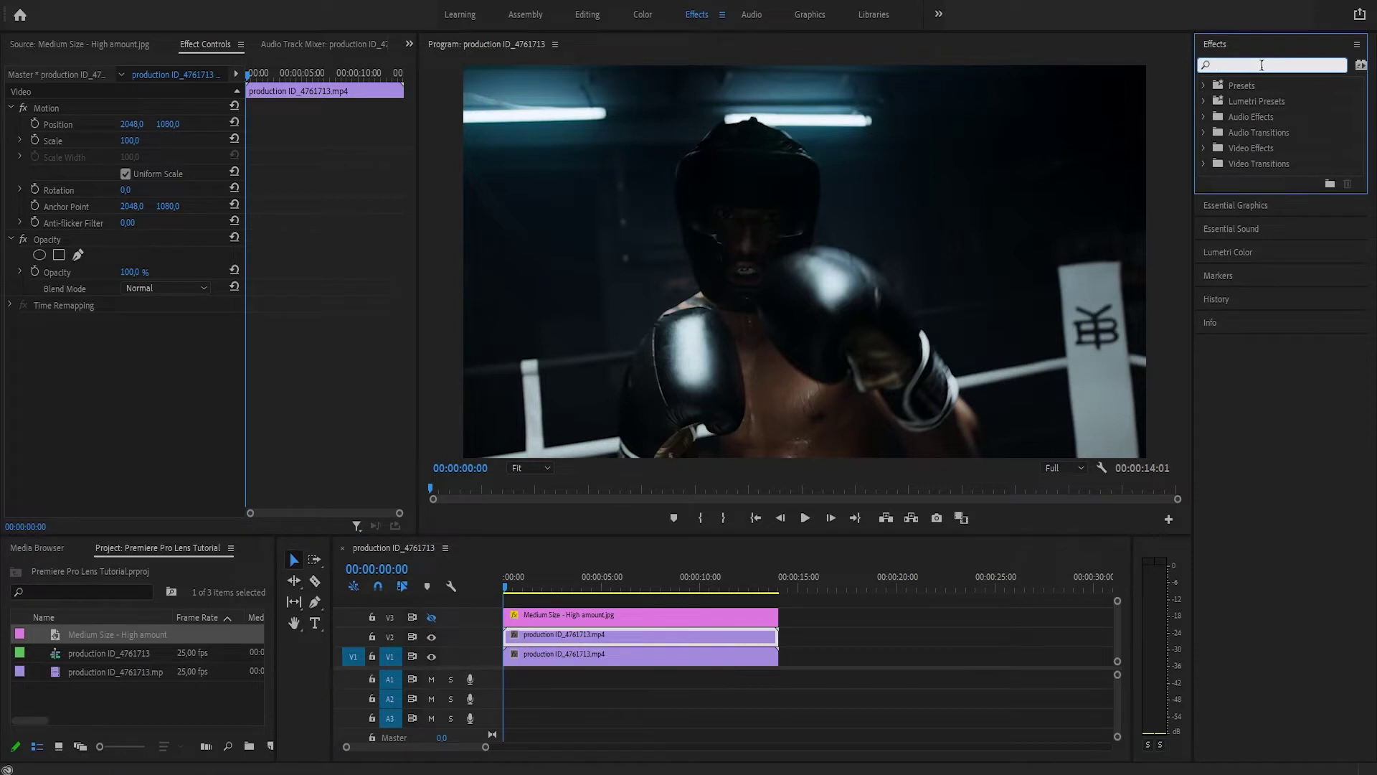
type("levels")
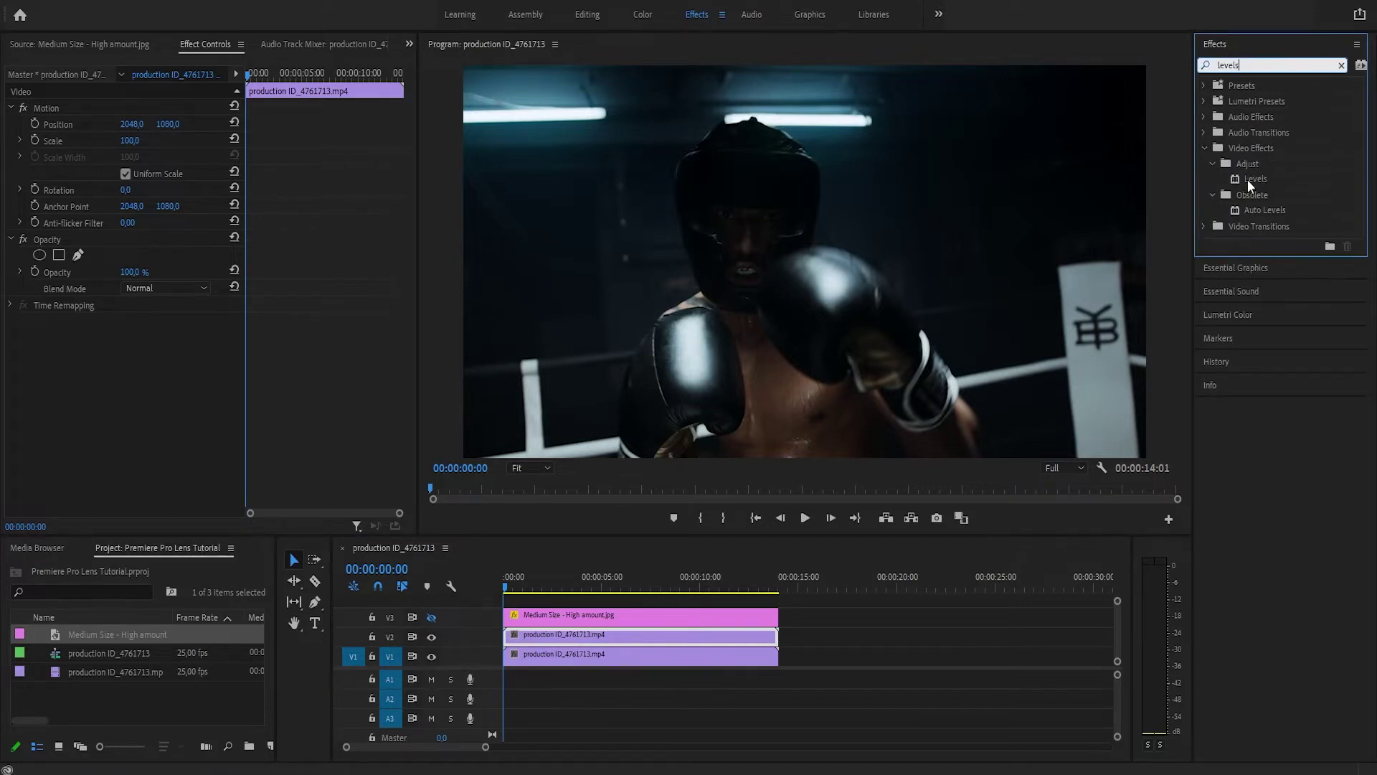
left_click_drag(1249, 181, 657, 643)
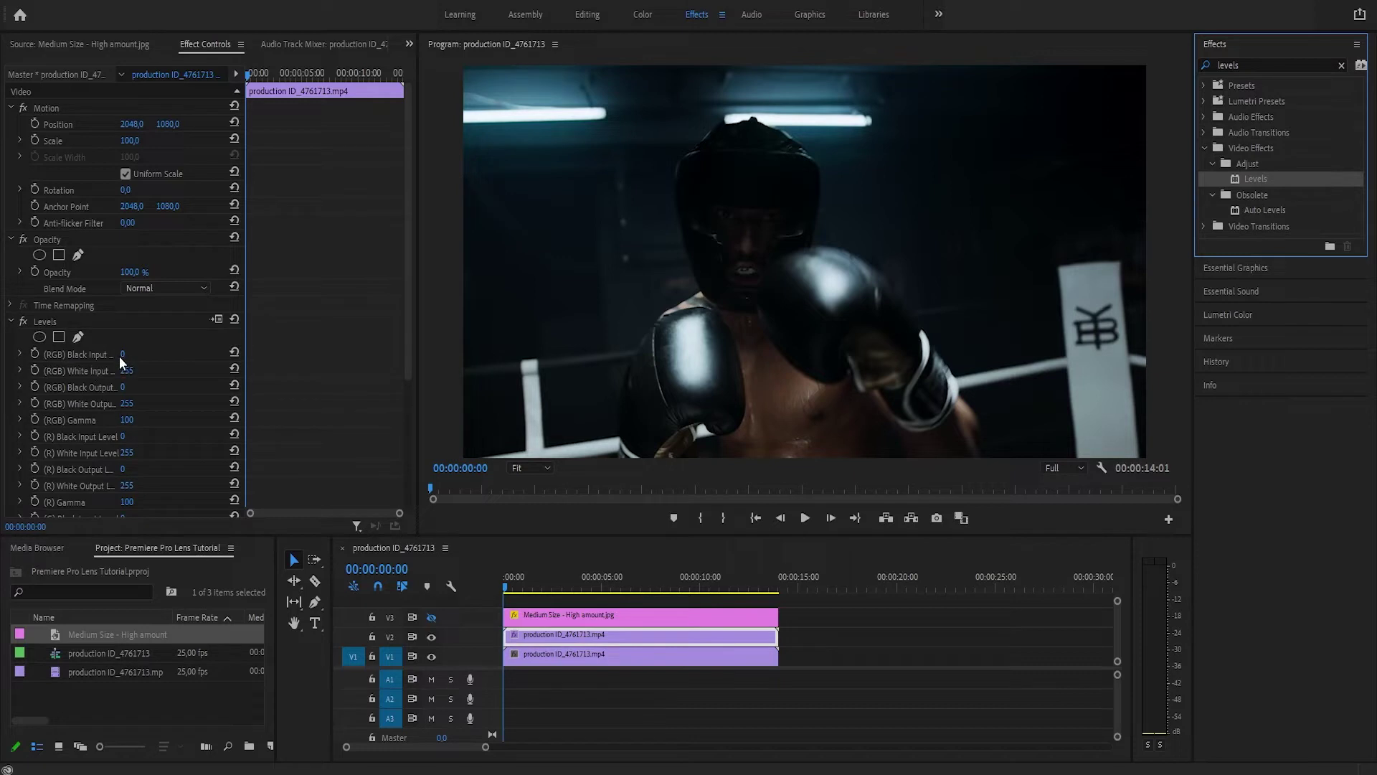
left_click_drag(122, 355, 290, 354)
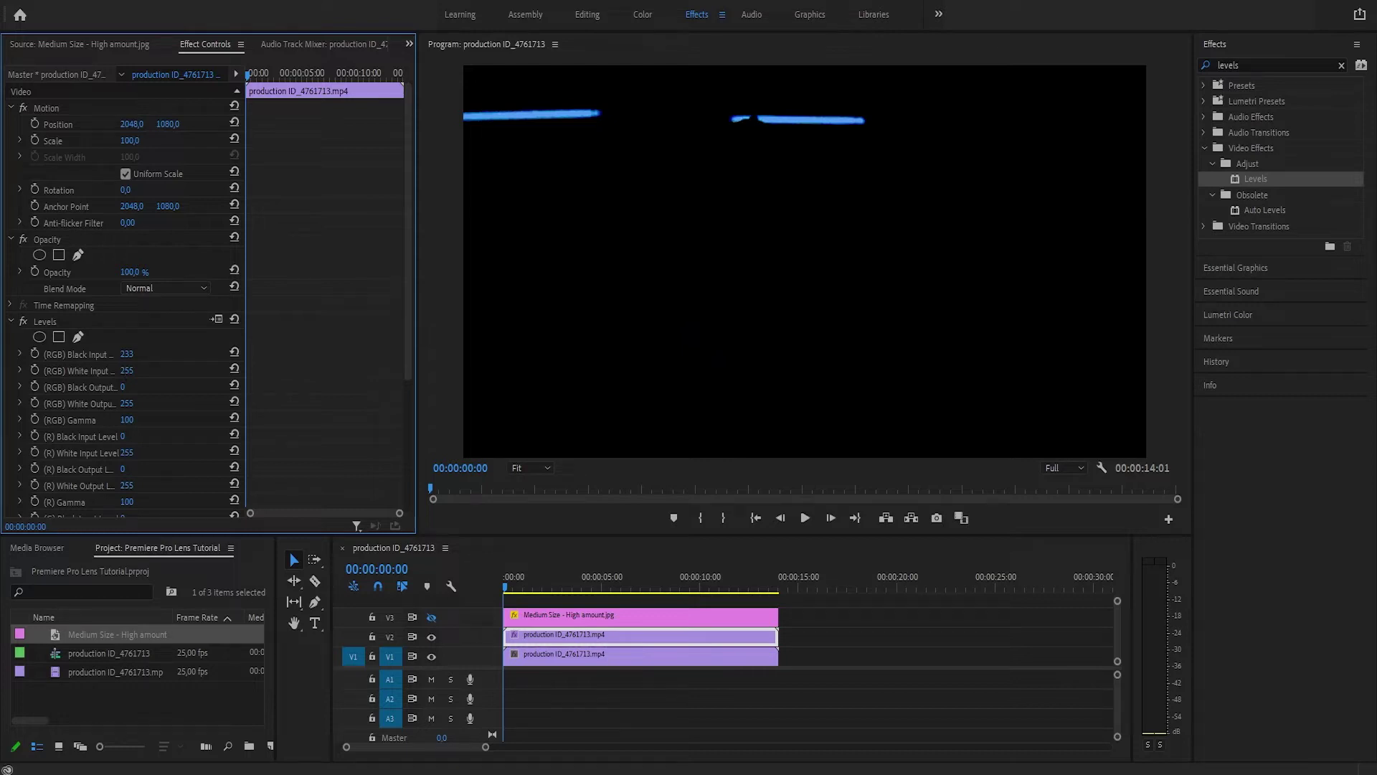
mouse_move(127, 370)
left_mouse_down()
mouse_move(101, 371)
mouse_move(114, 371)
left_mouse_up()
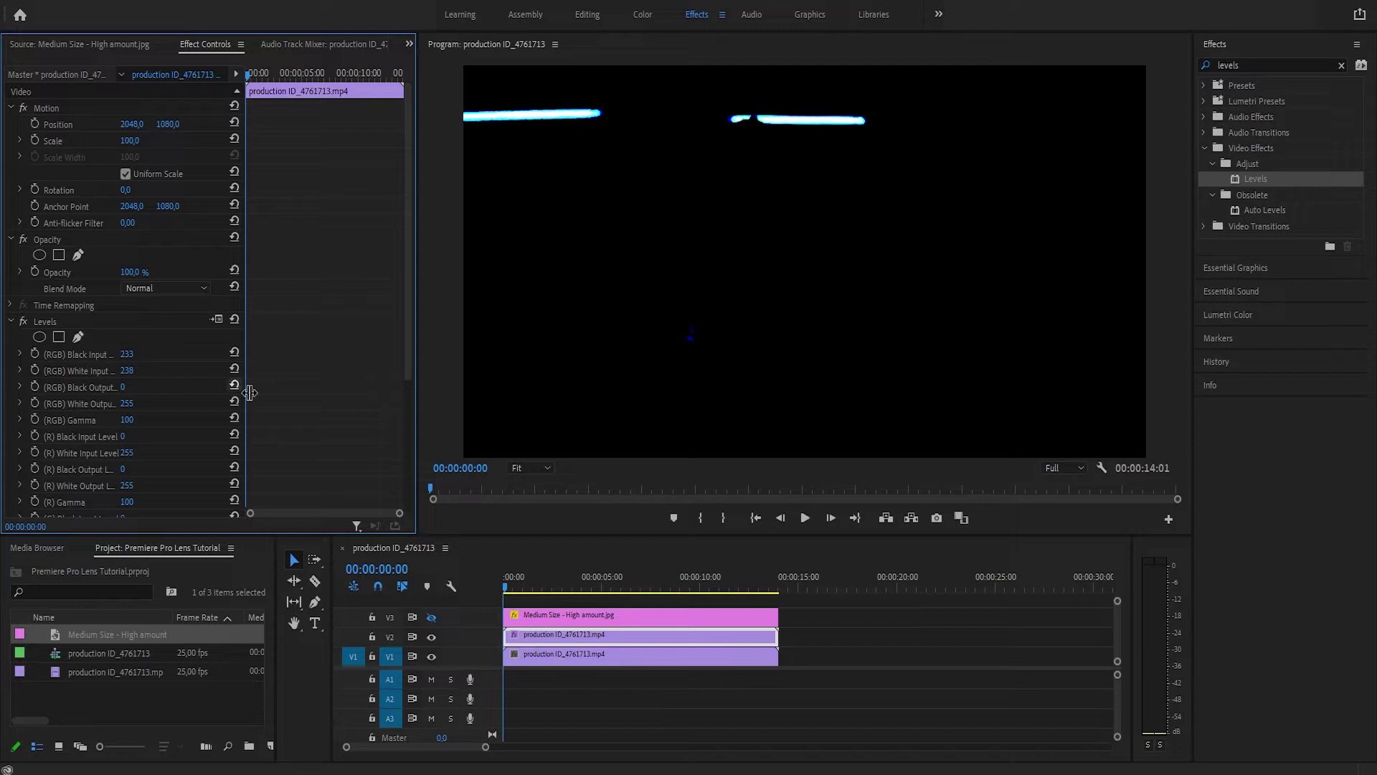
left_click(11, 322)
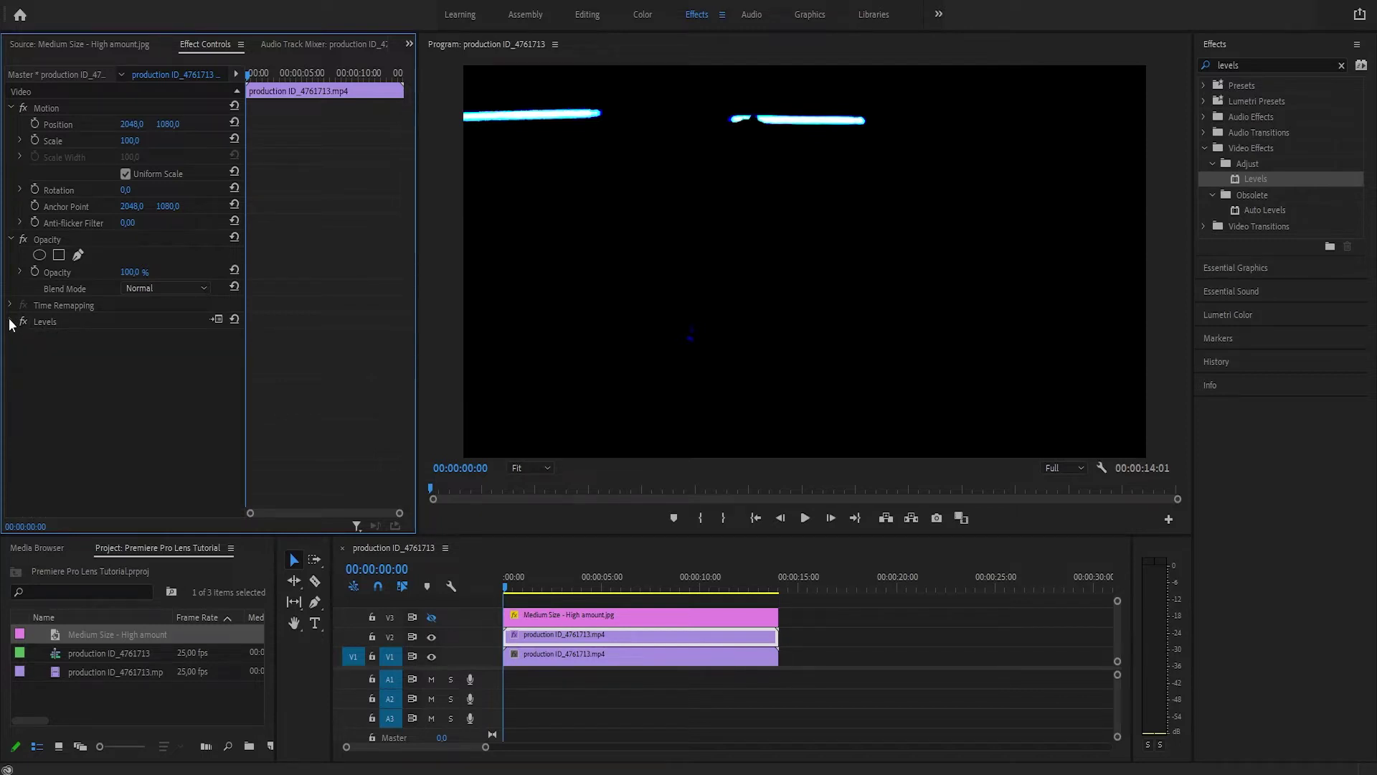
Step: Add Gaussian Blur to the V2 clip with Blurriness 800 and Repeat Edge Pixels enabled
double_click(1262, 63)
type("guas")
key("BackSpace")
key("BackSpace")
key("BackSpace")
type("au")
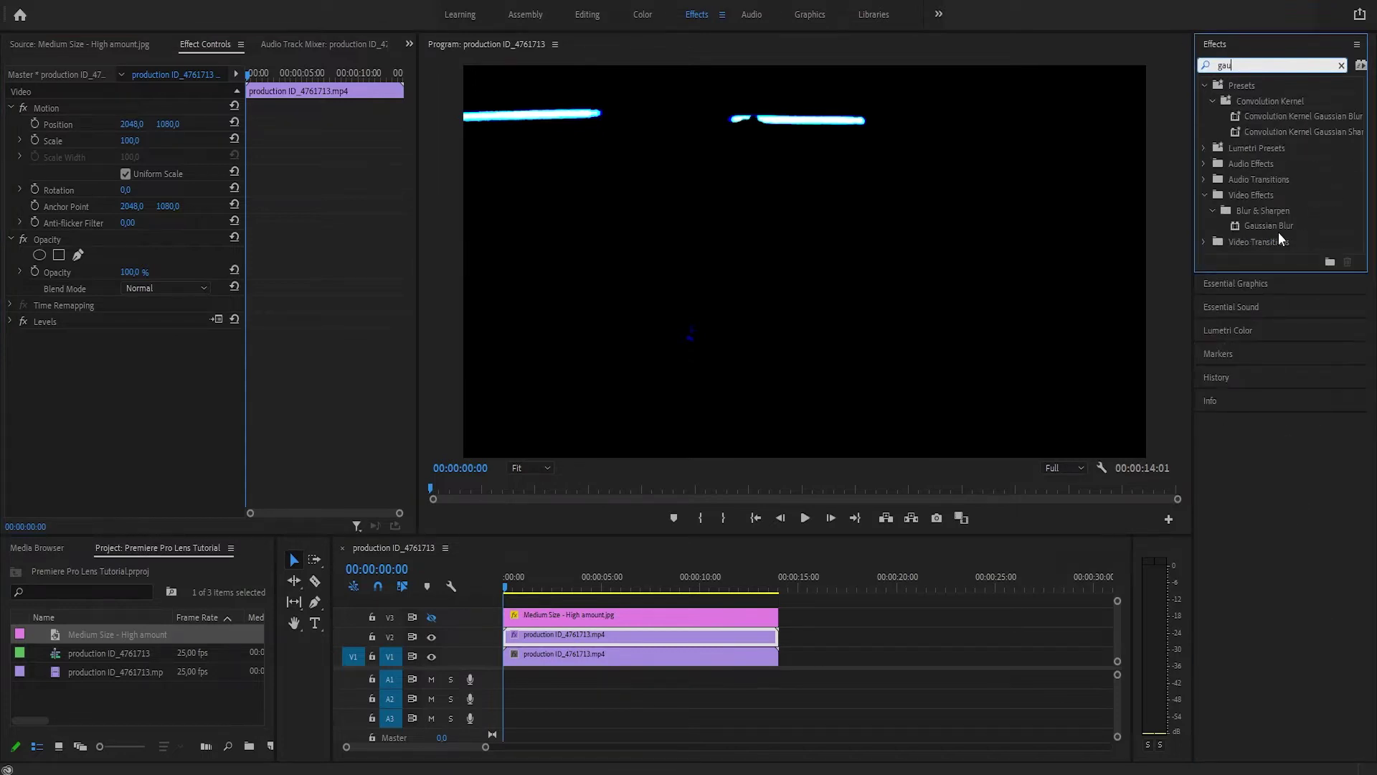
left_click_drag(1280, 229, 744, 635)
left_click_drag(126, 370, 633, 370)
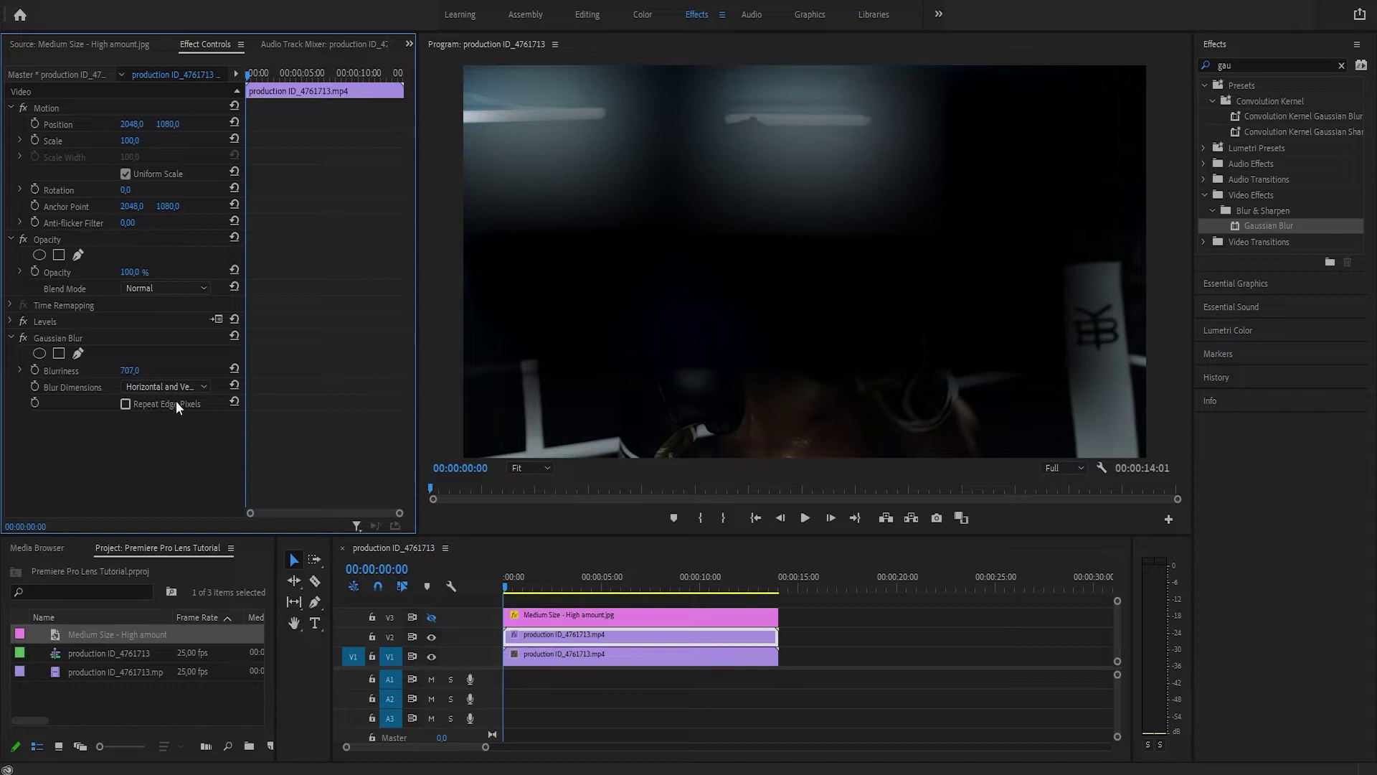
left_click(175, 402)
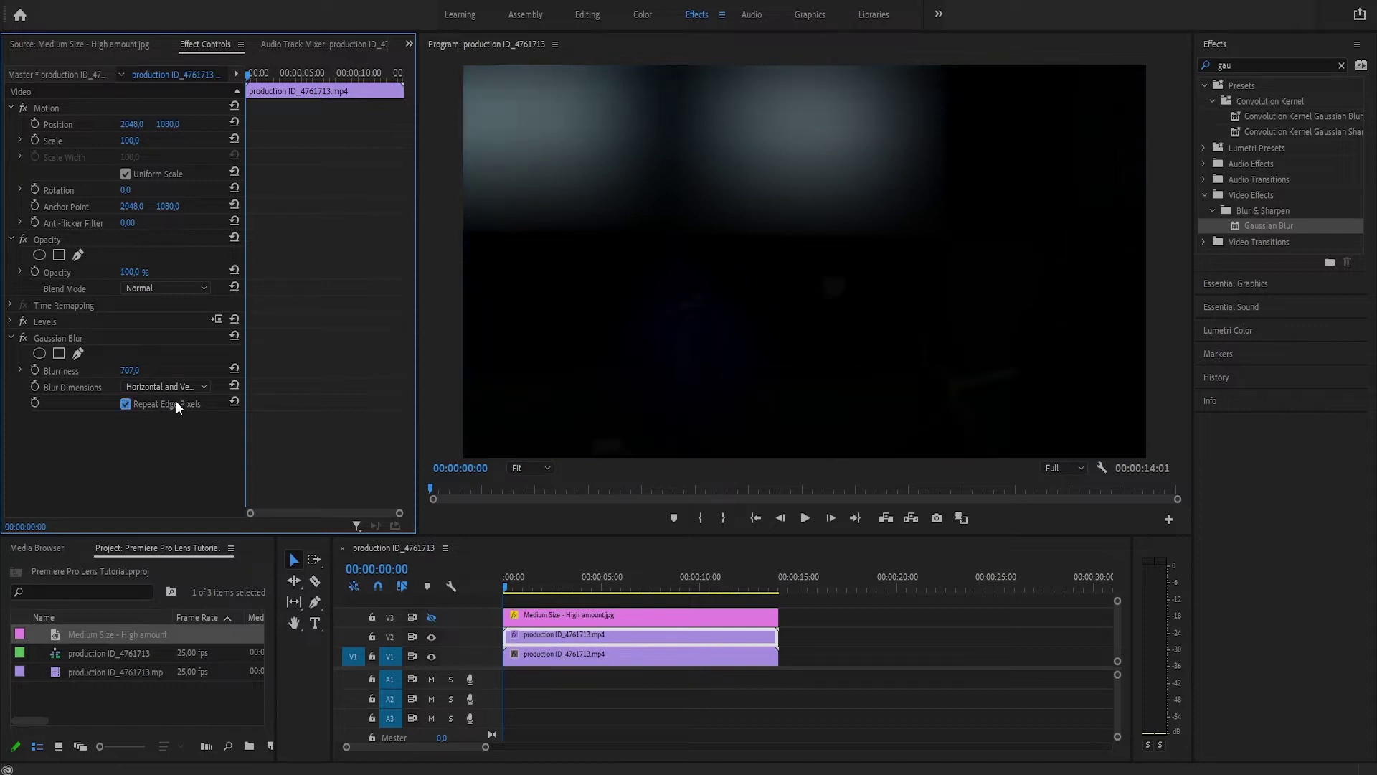
left_click(131, 371)
type("800")
key("Return")
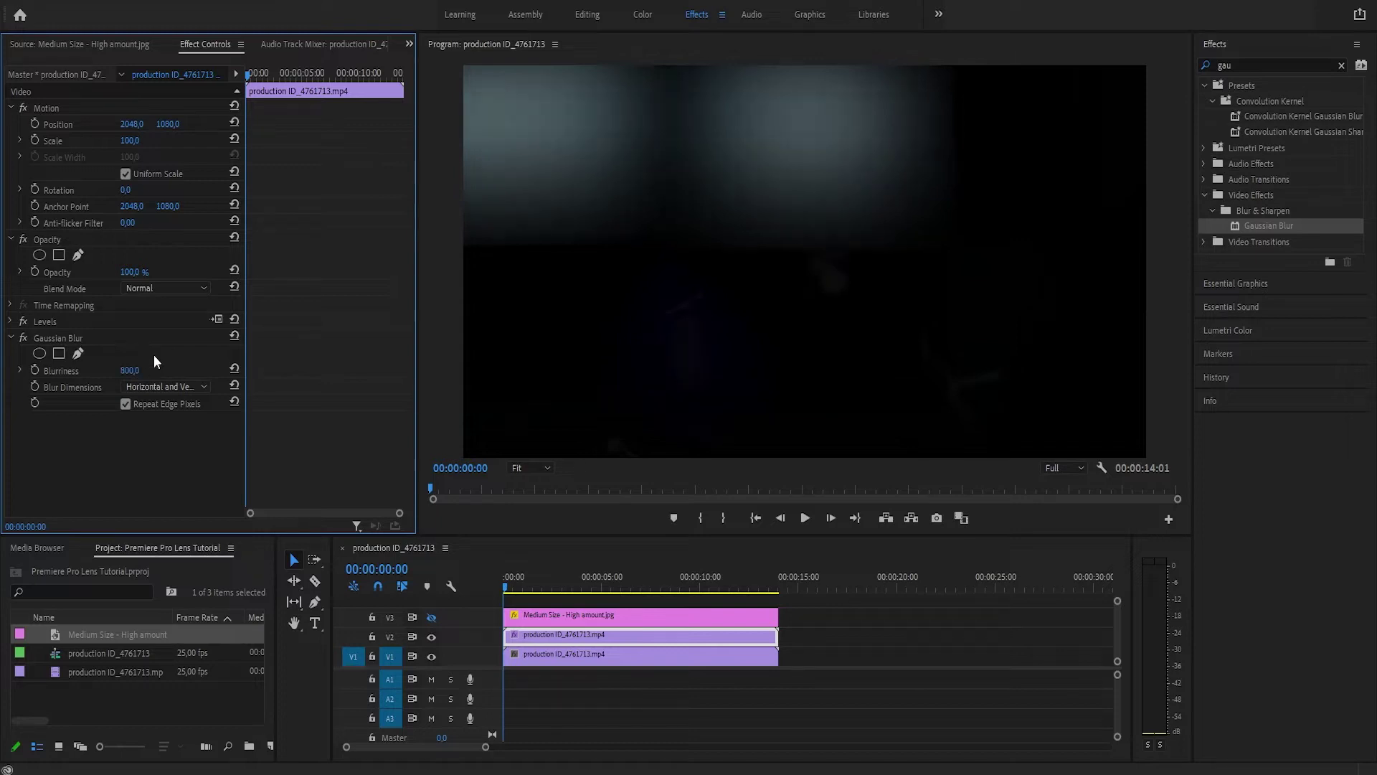
left_click(11, 338)
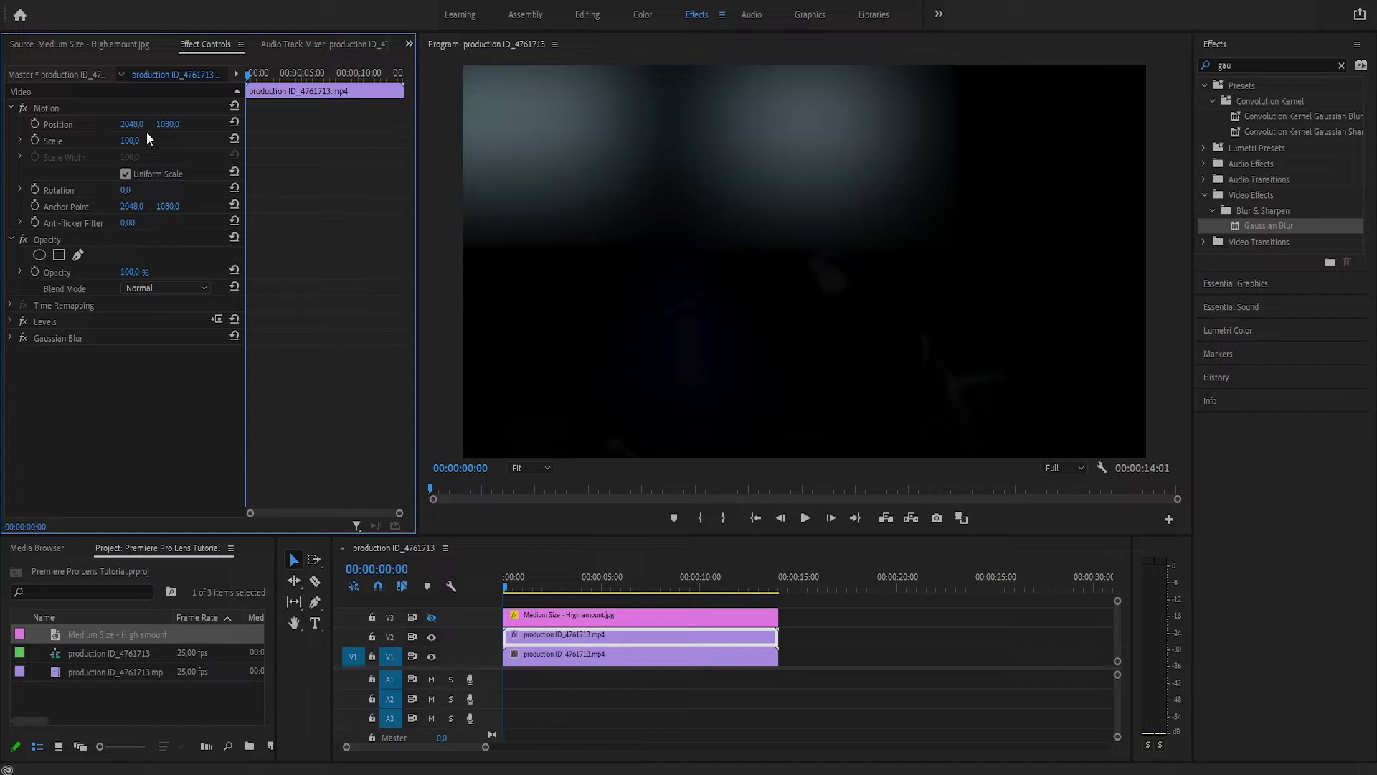
Step: Add the Distort > Transform effect to the V2 clip with Scale 120
left_click(1234, 63)
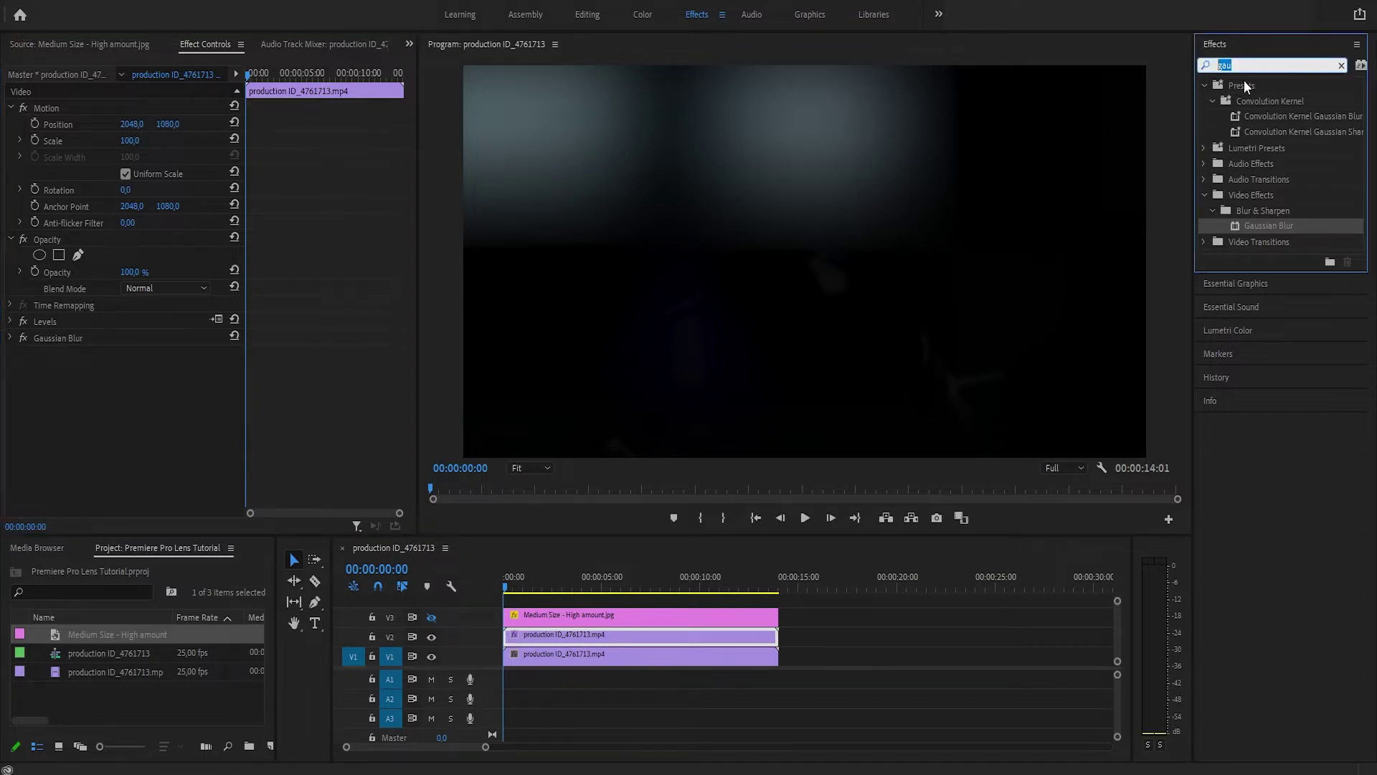
type("transform")
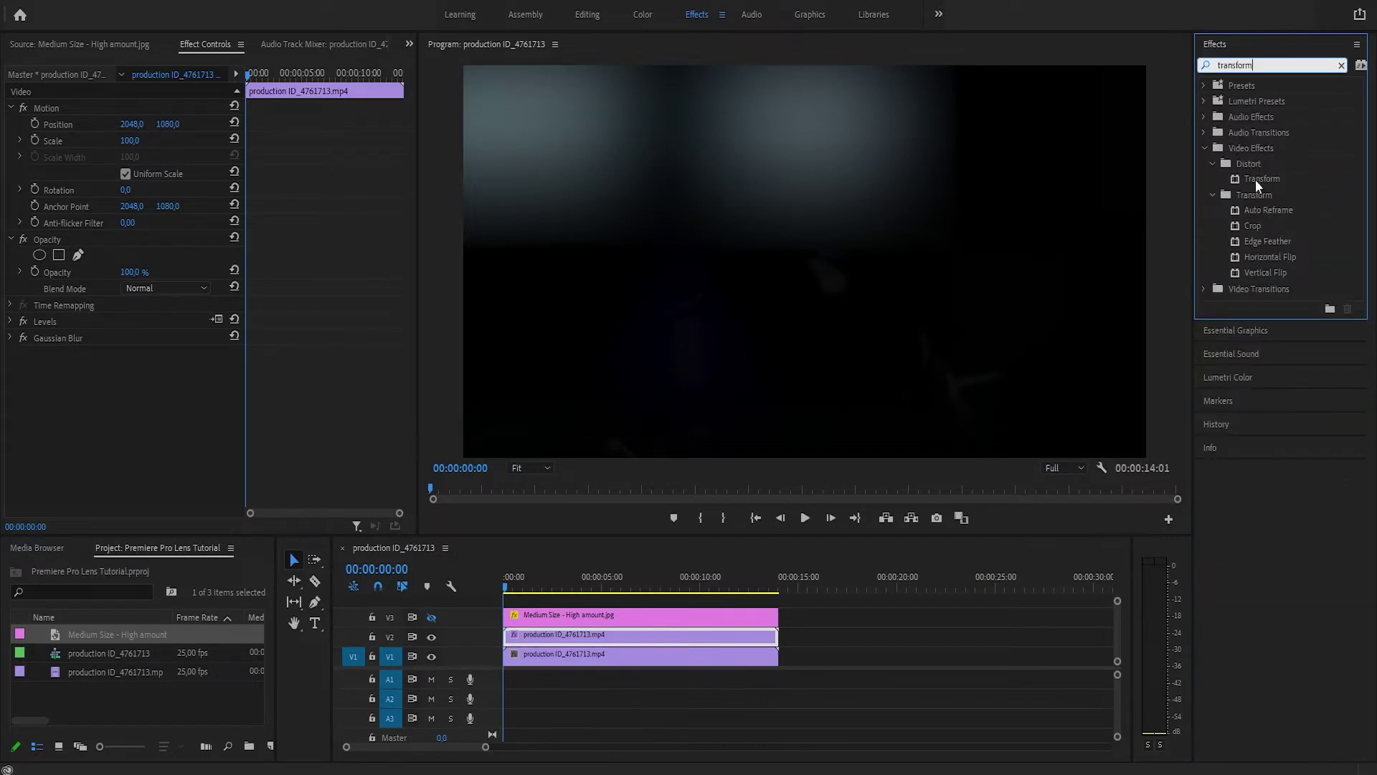
left_click(1255, 179)
double_click(1255, 179)
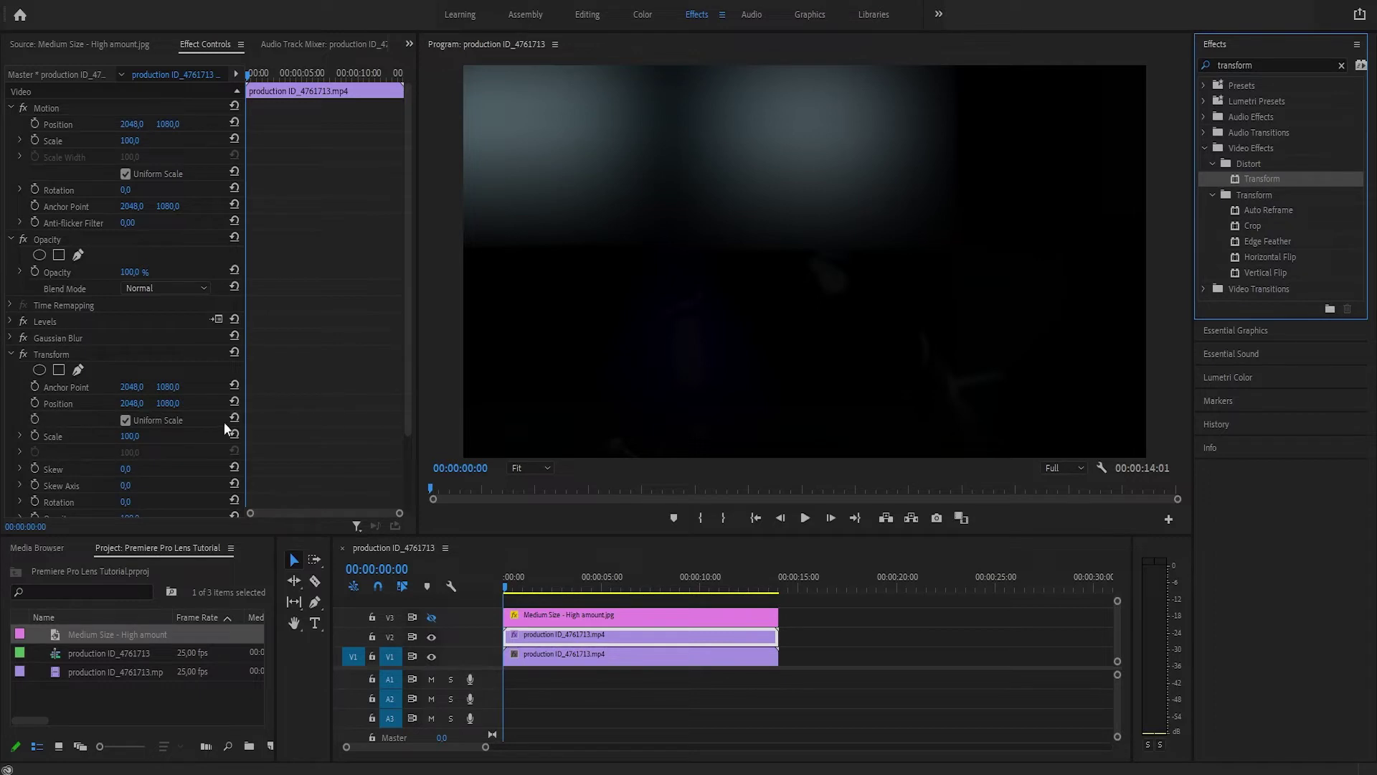
left_click(137, 436)
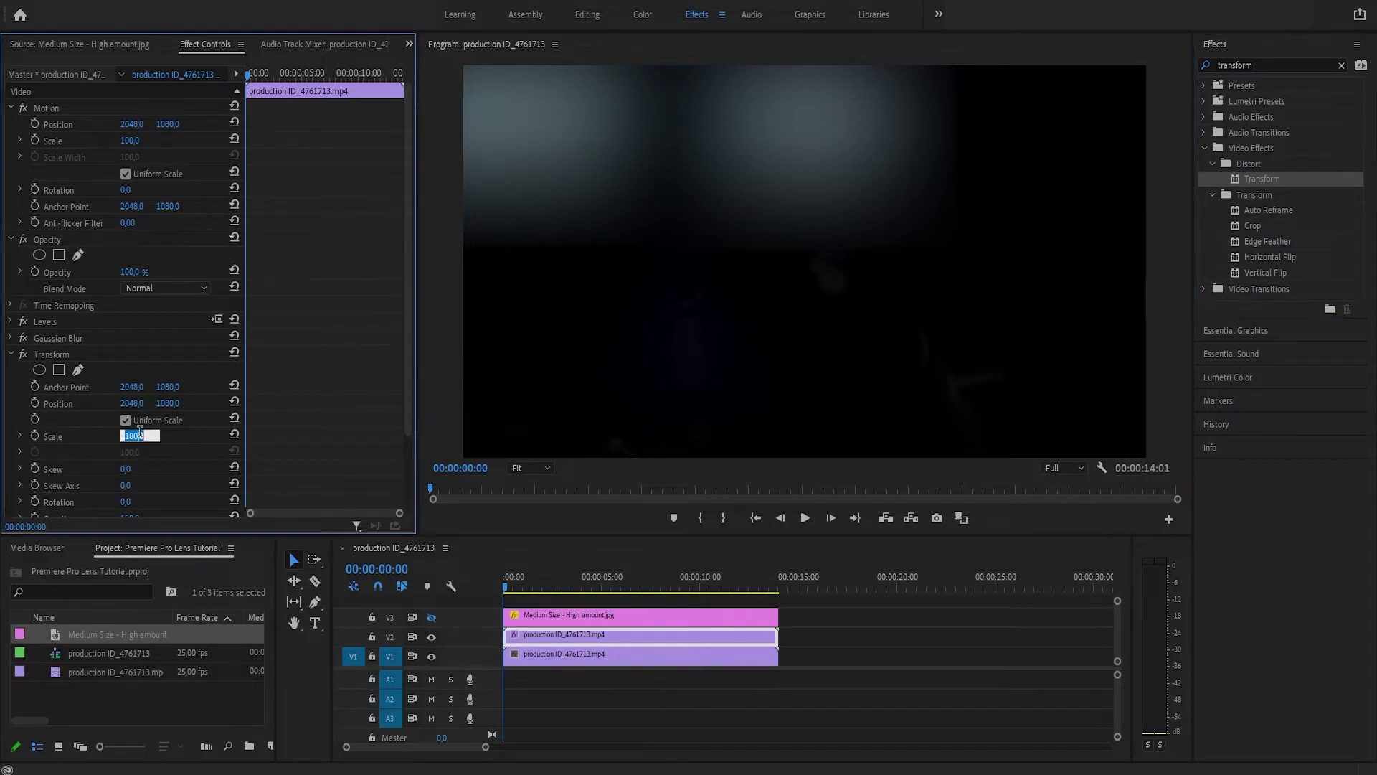
type("120")
key("Return")
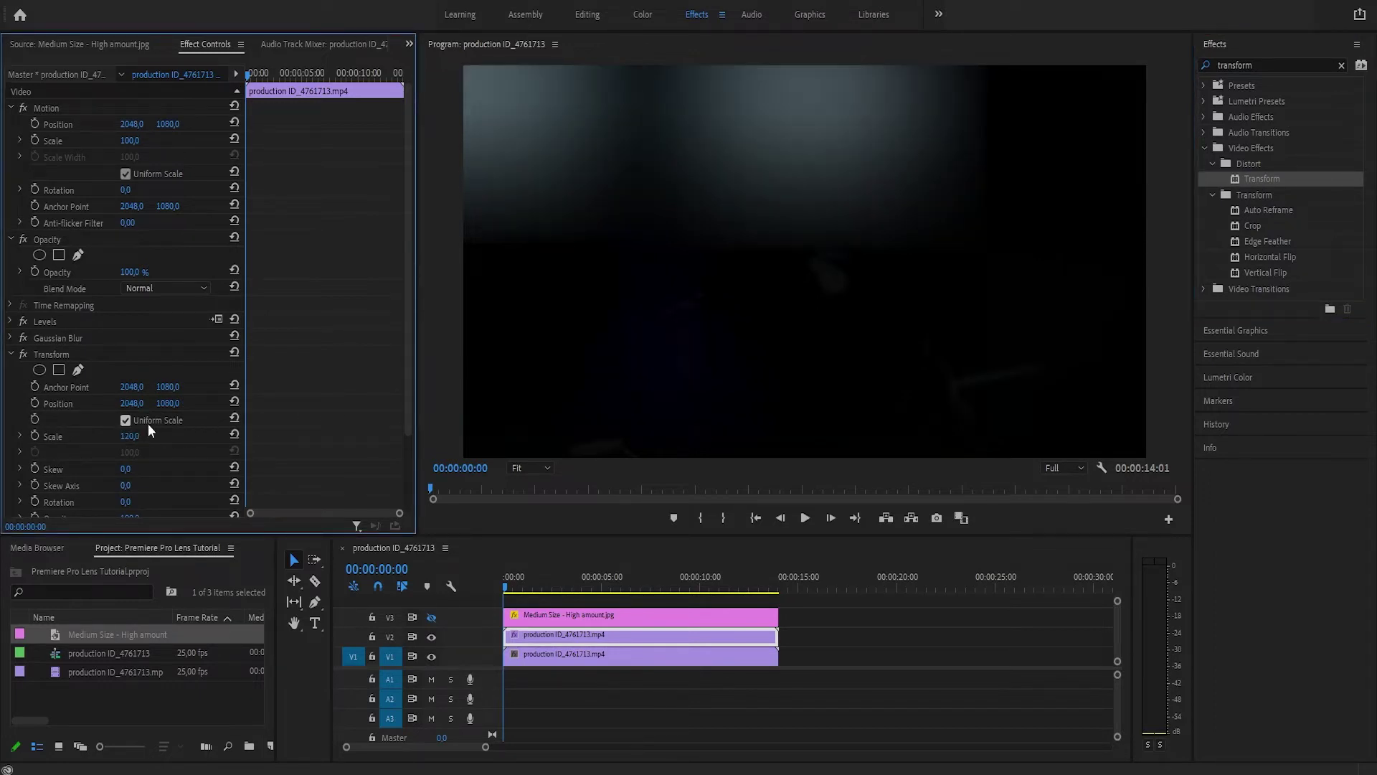
left_click(11, 355)
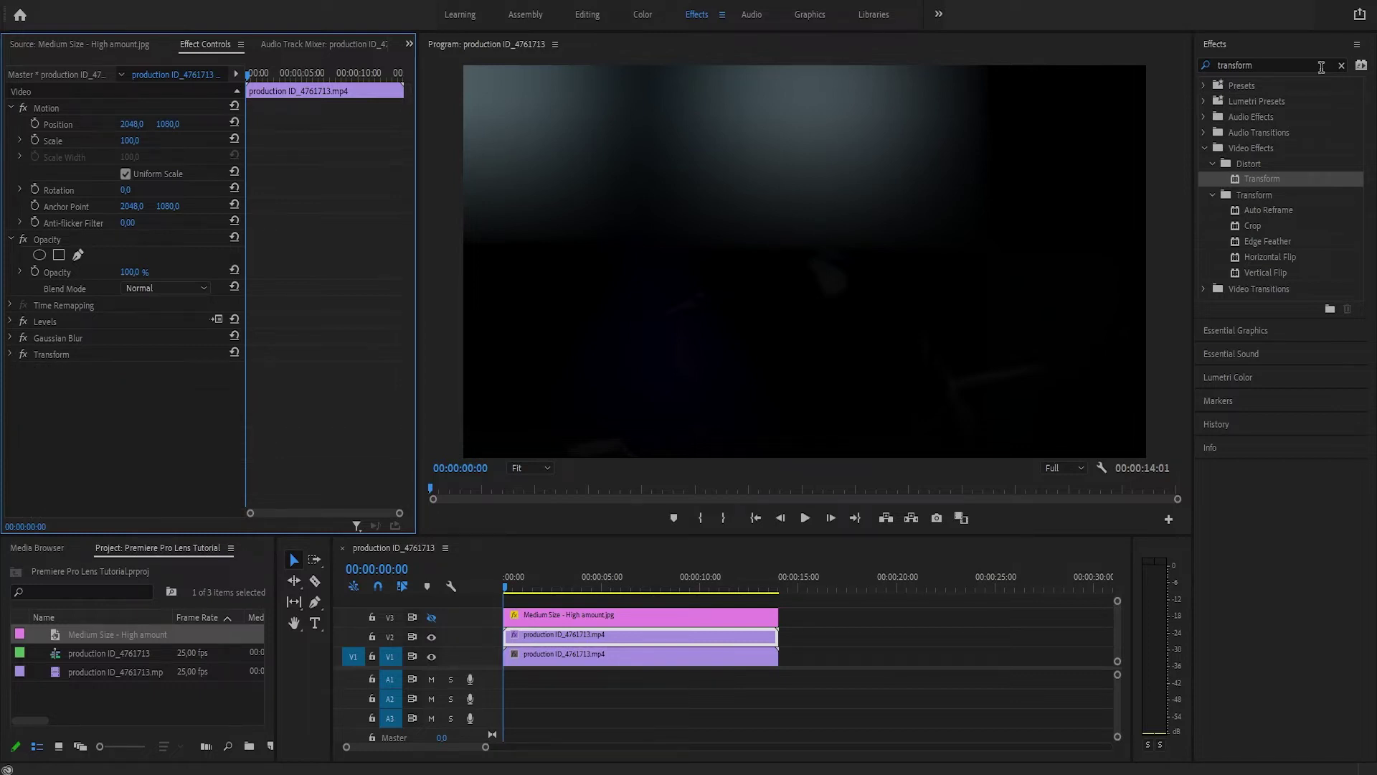
left_click(1259, 65)
Step: Apply Track Matte Key to the V2 clip, matte Video 3, composite using Matte Luma
key("BackSpace")
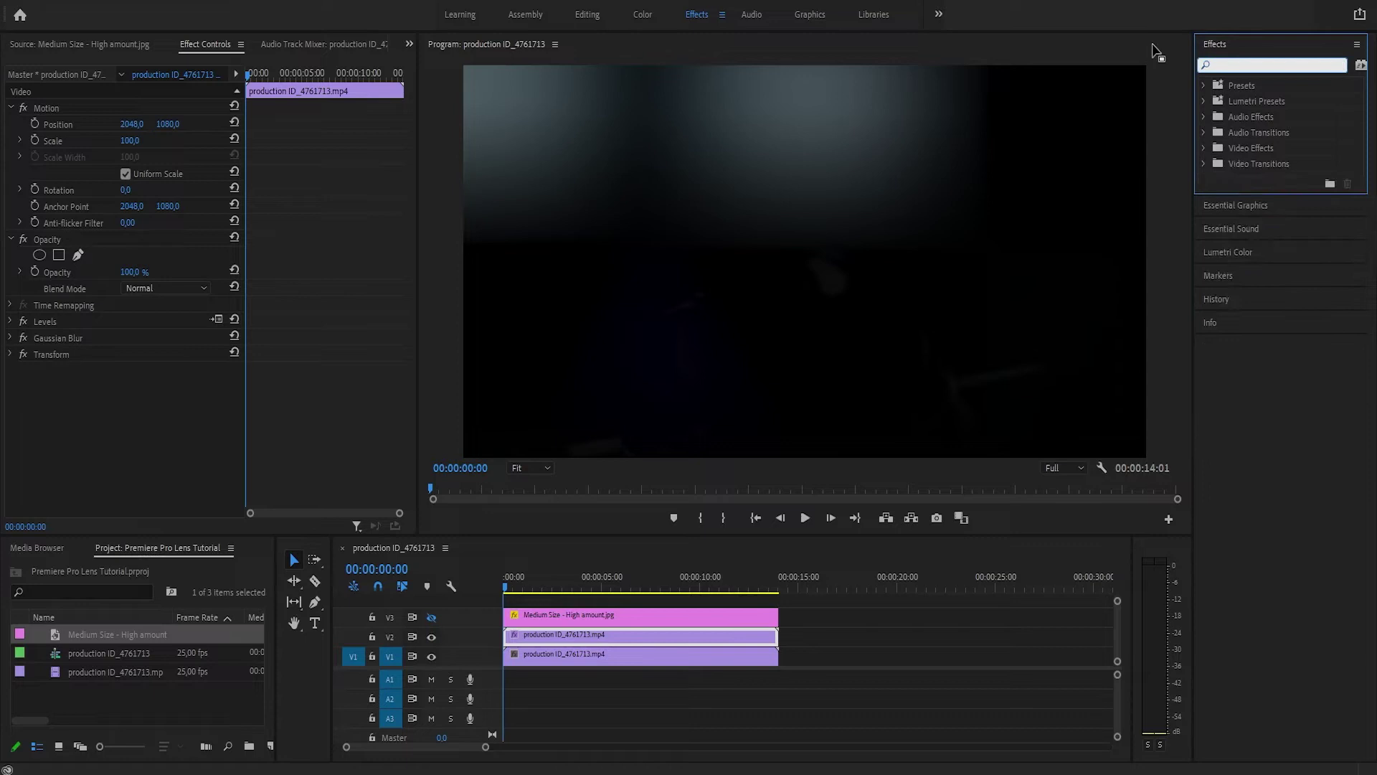
type("track")
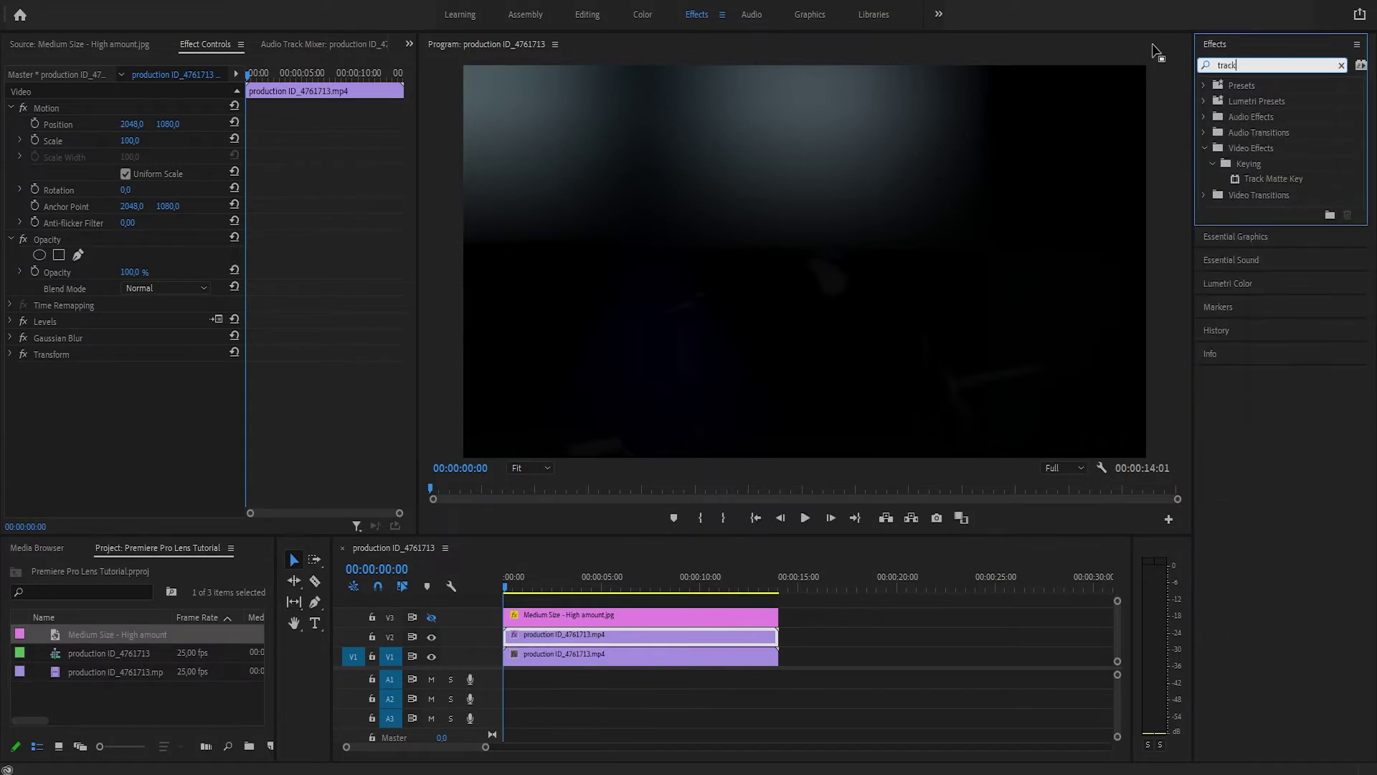
left_click(1276, 182)
left_click_drag(1276, 182, 676, 636)
left_click(131, 404)
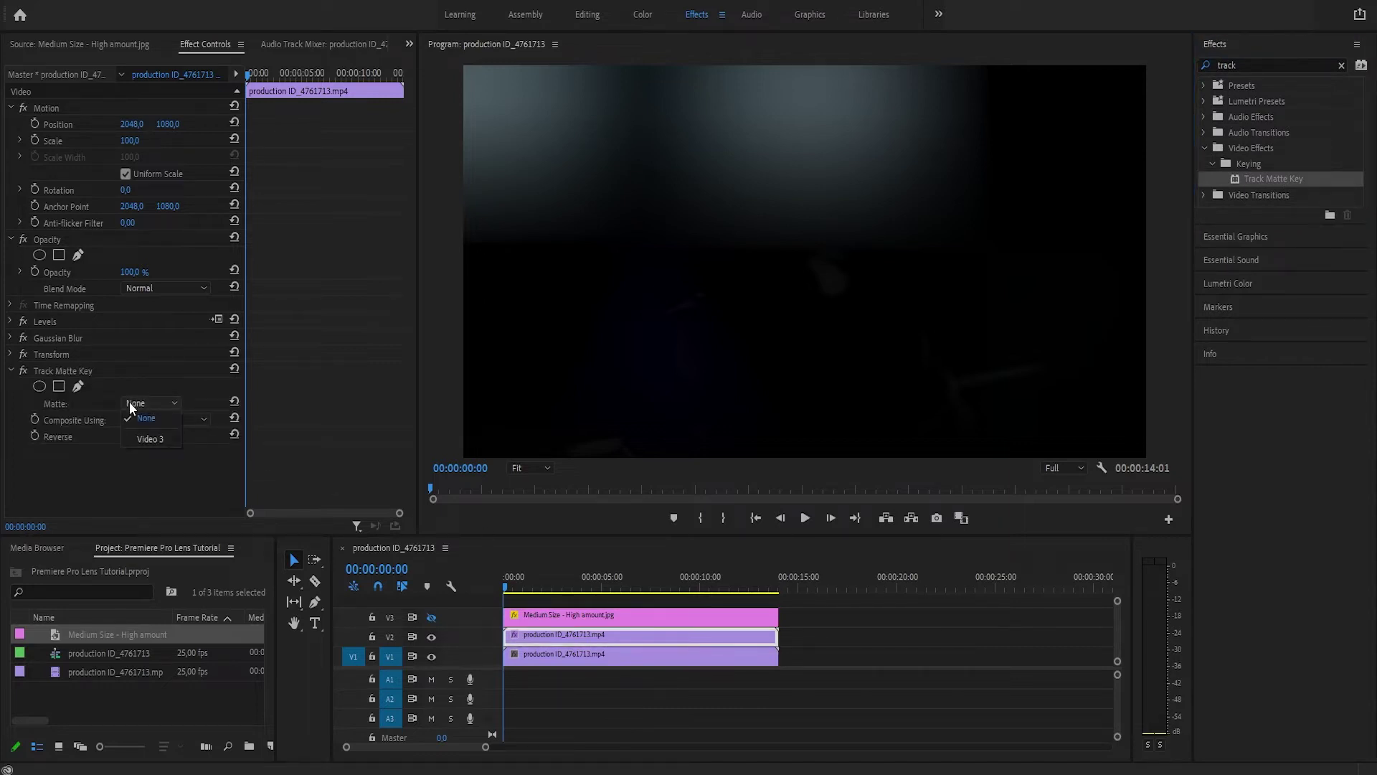
left_click(148, 438)
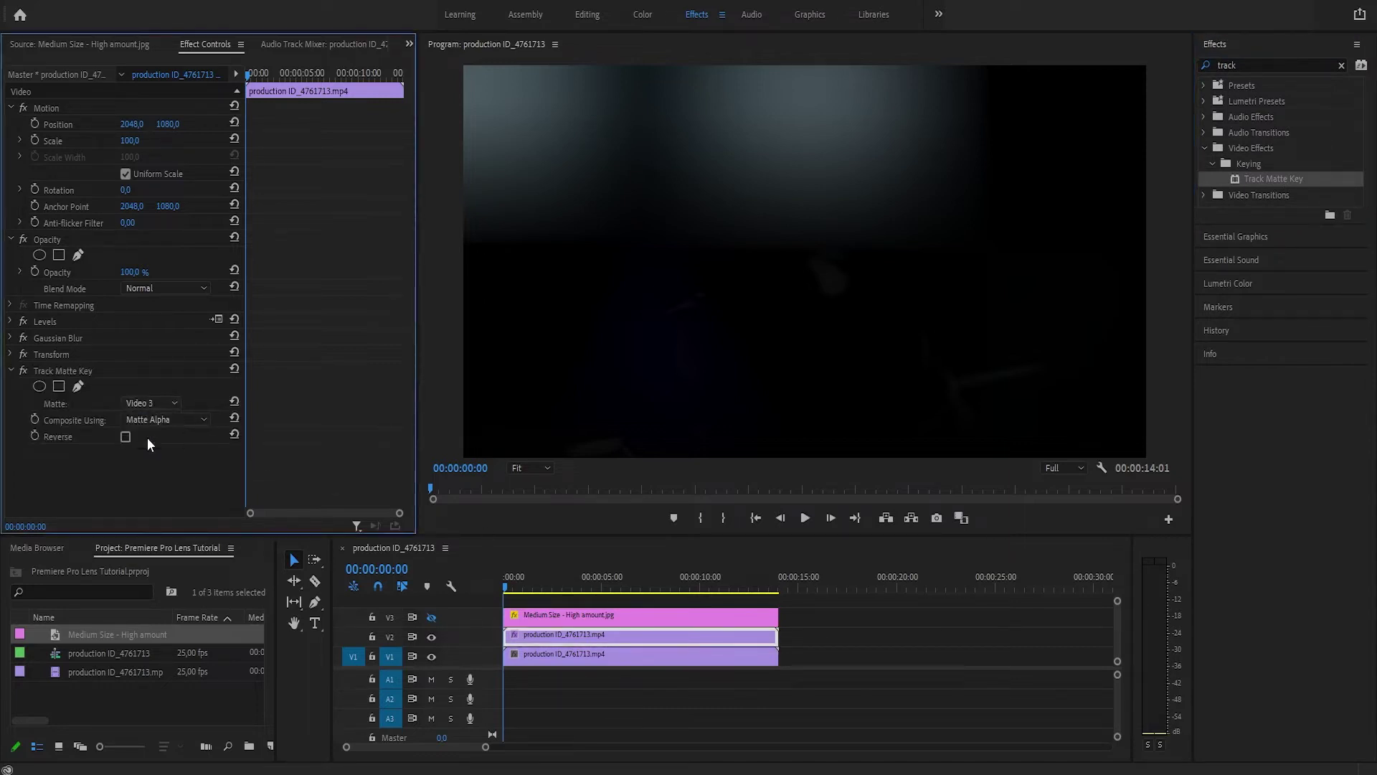
left_click(144, 421)
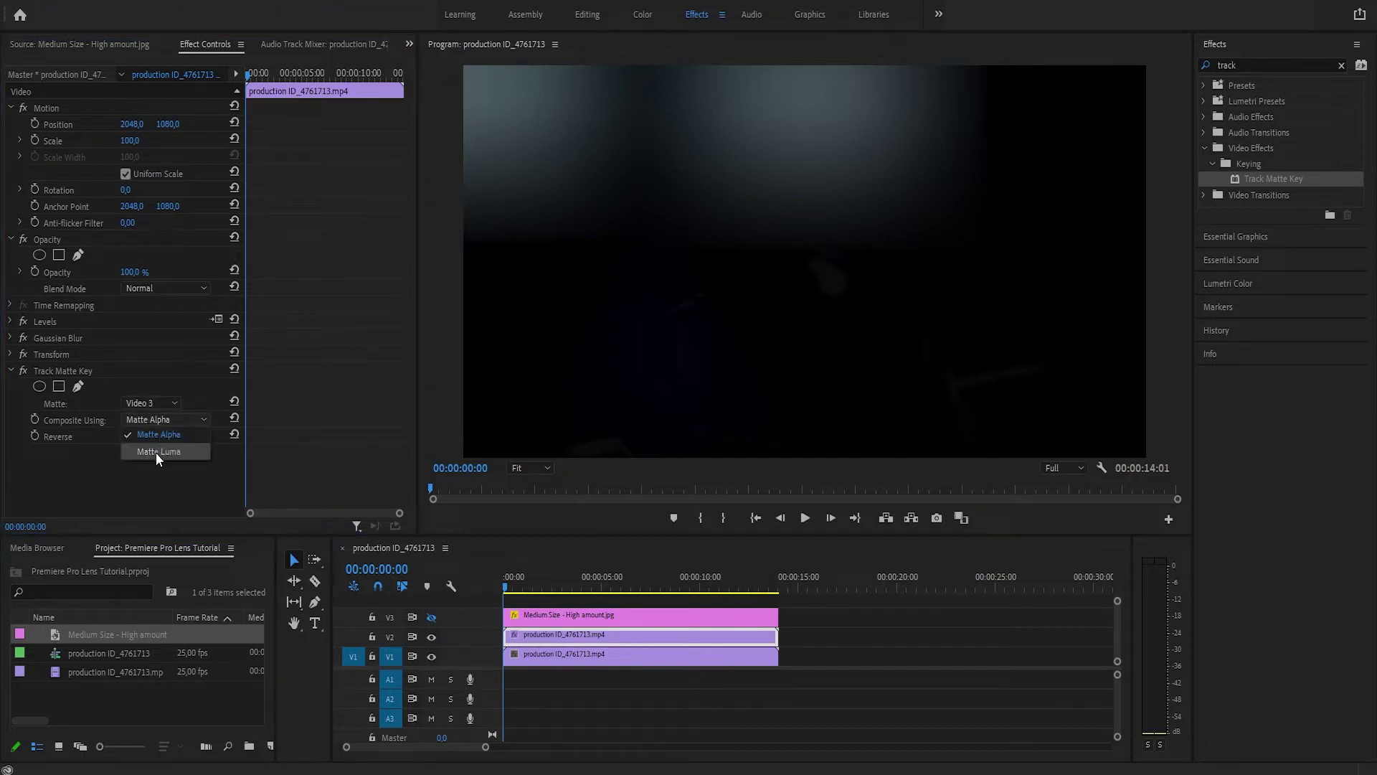
left_click(156, 452)
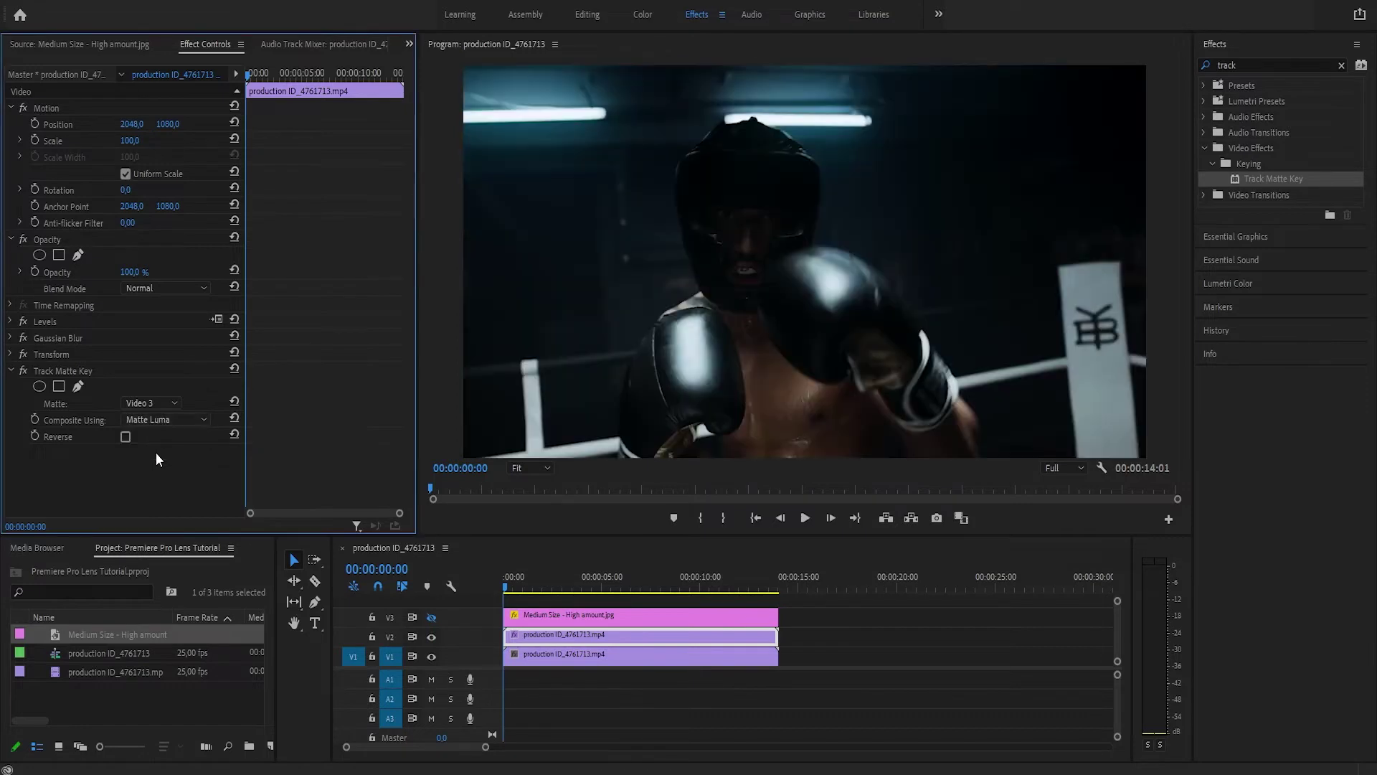
Step: Turn track V3's output back on and set the V2 clip's blend mode to Screen
left_click(432, 618)
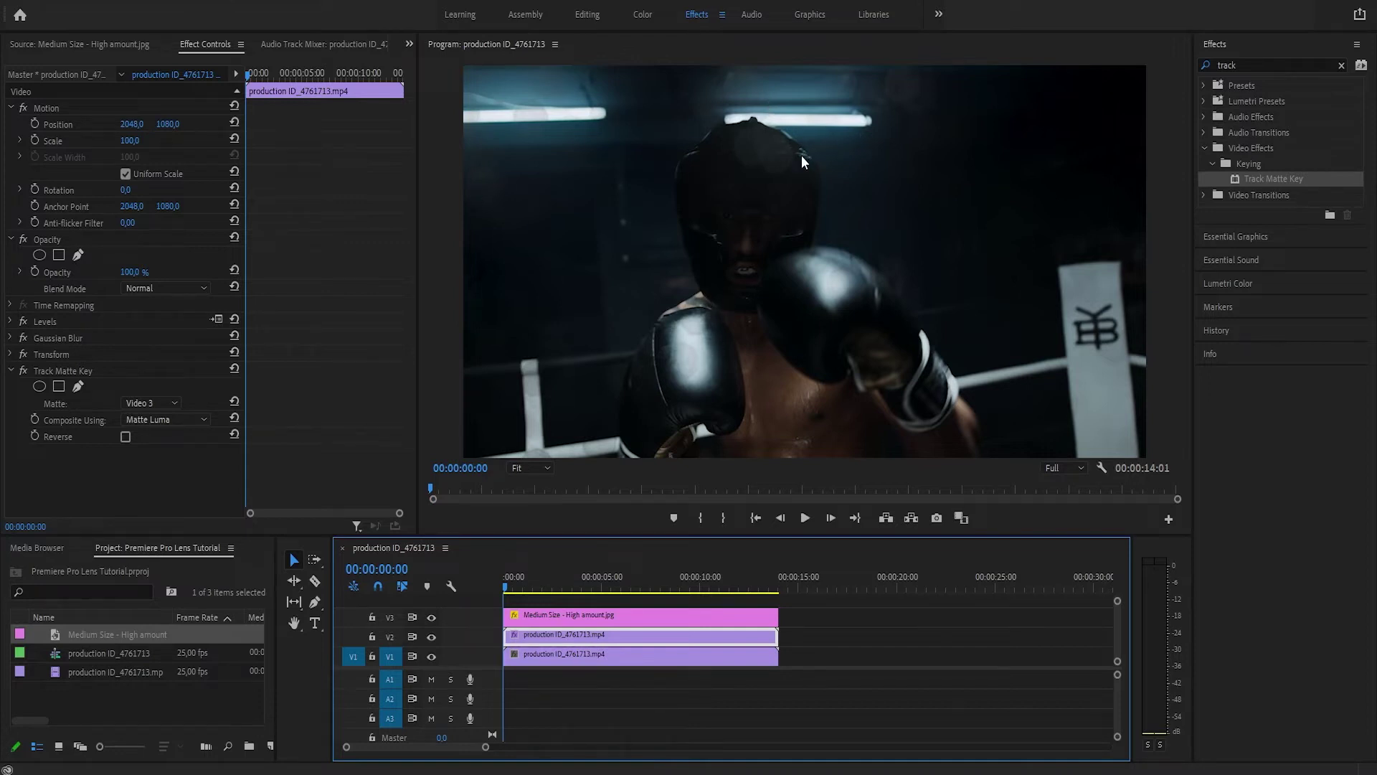
left_click(175, 288)
left_click(172, 452)
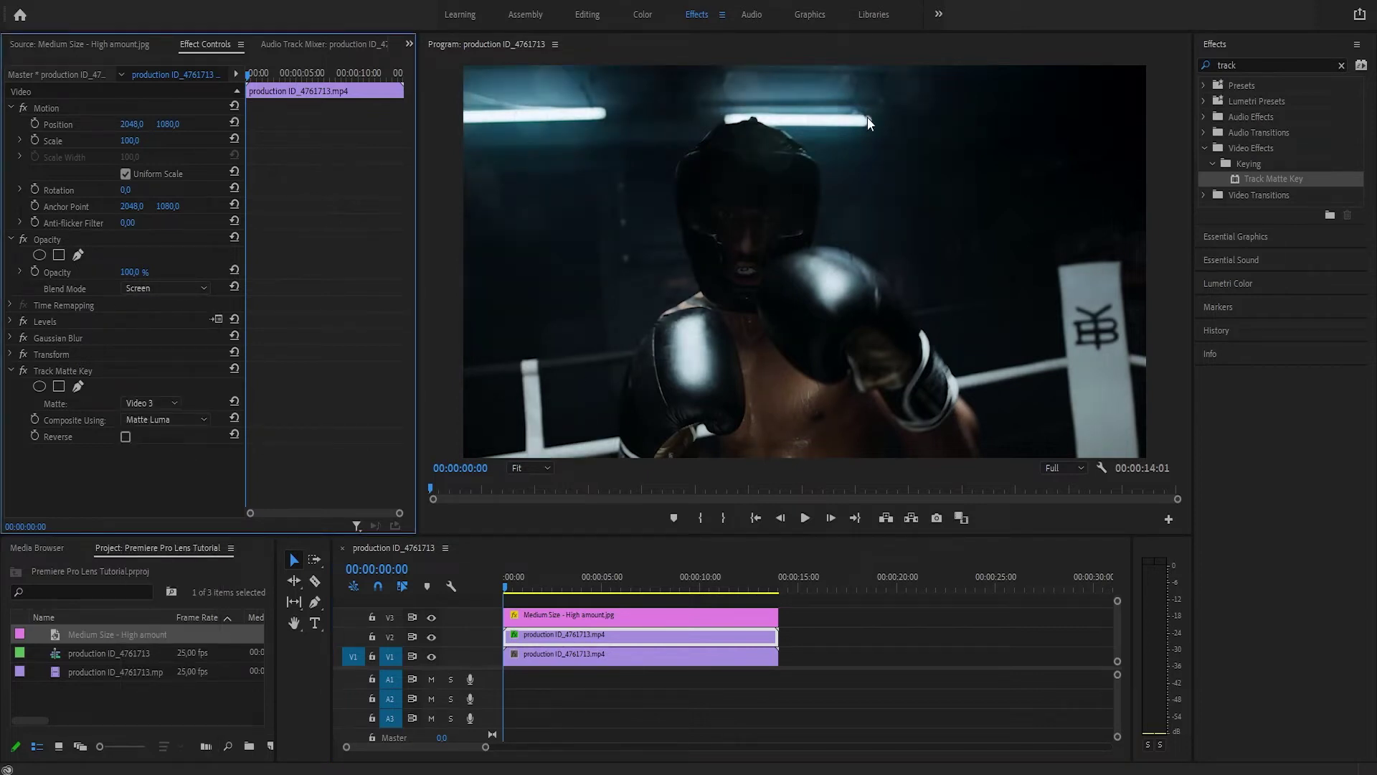
Step: Raise the V2 clip's Lumetri Basic Correction Exposure to about 1.4 and play the sequence
left_click(1252, 285)
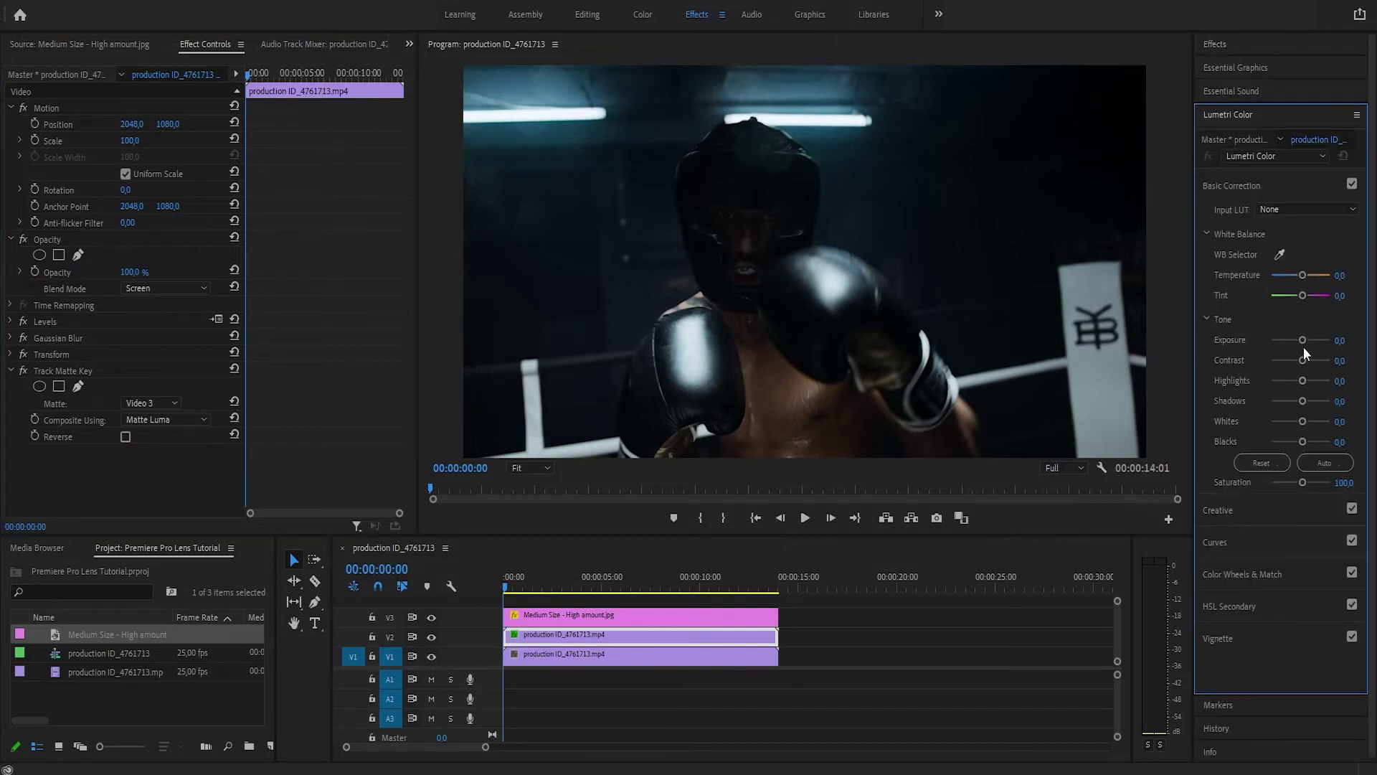
left_click_drag(1306, 337, 1314, 338)
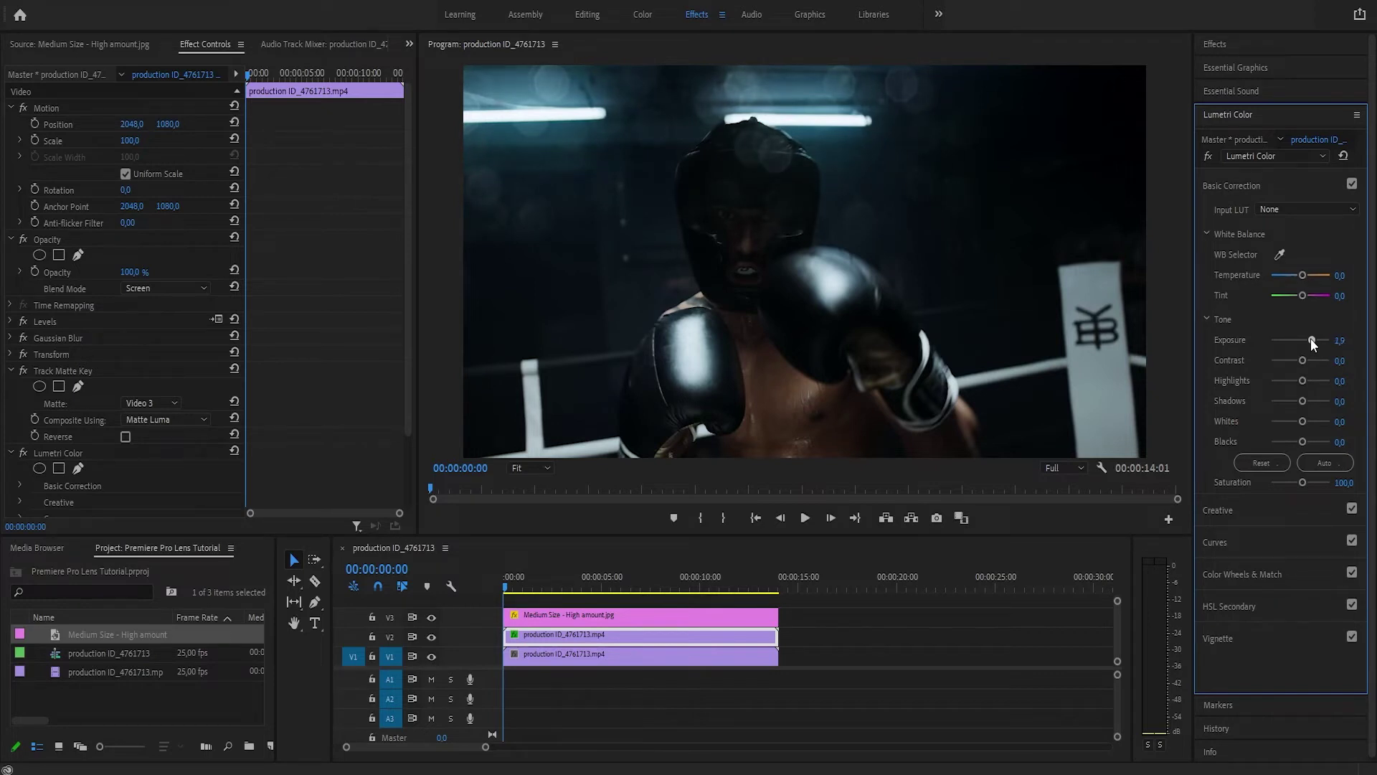
mouse_move(1312, 341)
left_mouse_down()
mouse_move(1333, 342)
mouse_move(1310, 342)
left_mouse_up()
key("space")
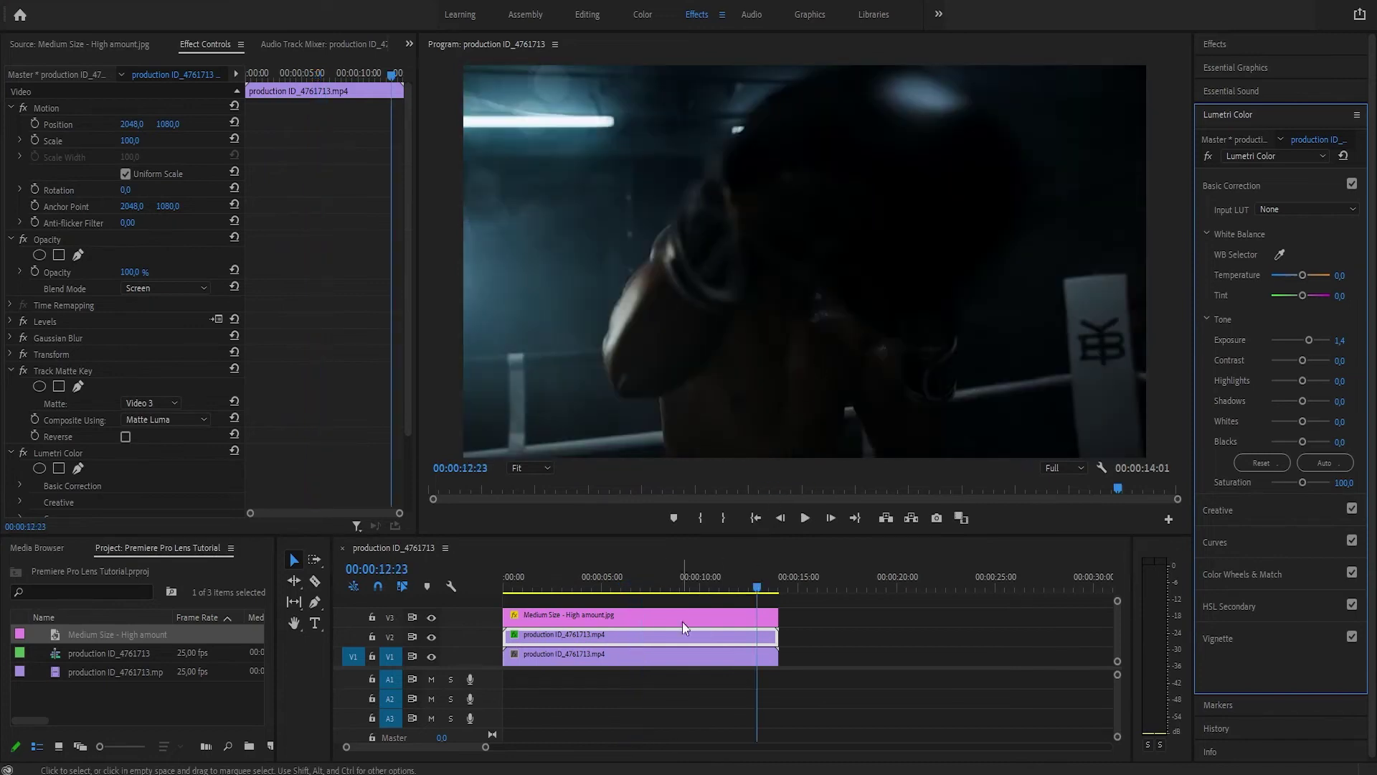
Step: Move the playhead to 00:00:06:07 and set the Transform Scale to 140
left_click_drag(674, 585, 630, 581)
left_click(11, 354)
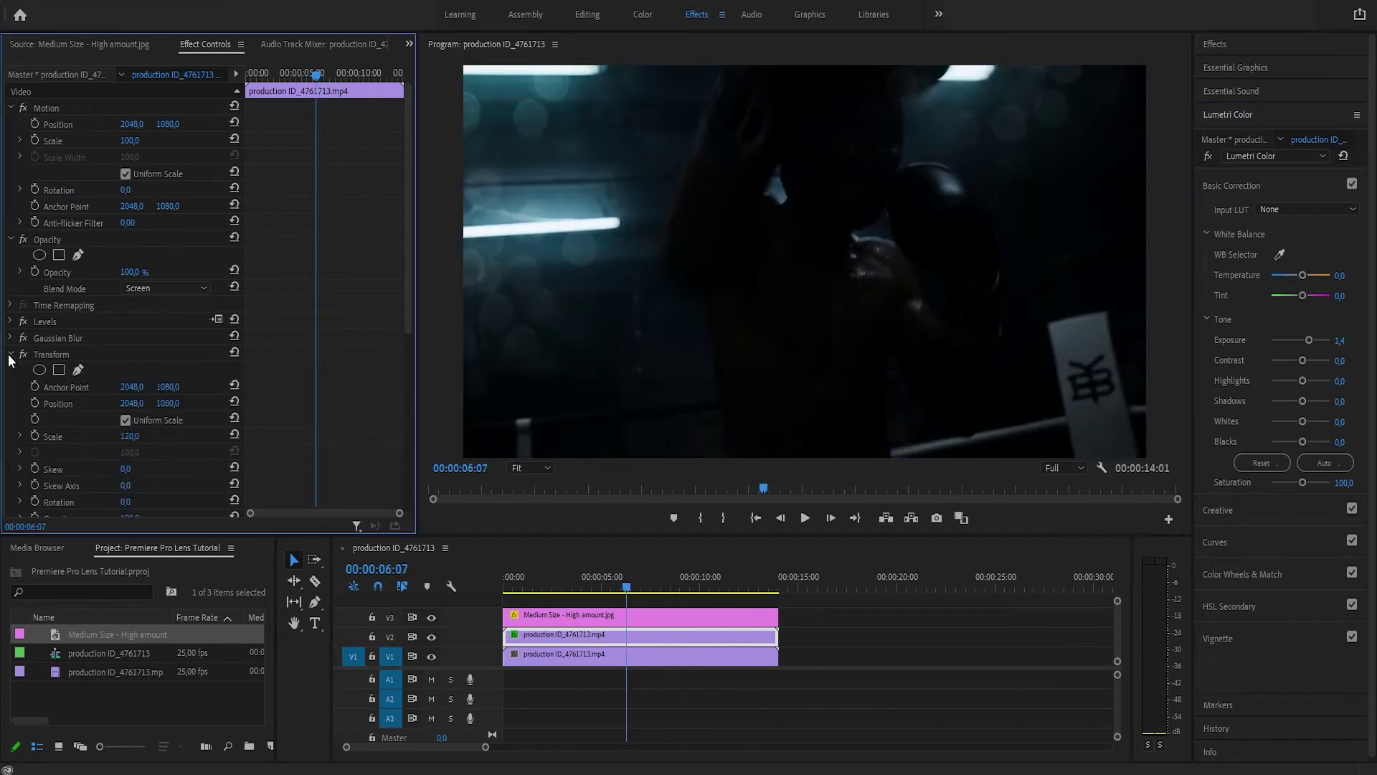
left_click(131, 438)
type("140")
key("Return")
Step: Compare Transform Scale 120 against 140, settling on 140
left_click(143, 433)
type("120")
key("Return")
left_click(139, 433)
type("140")
key("Return")
left_click(140, 434)
type("140")
key("Return")
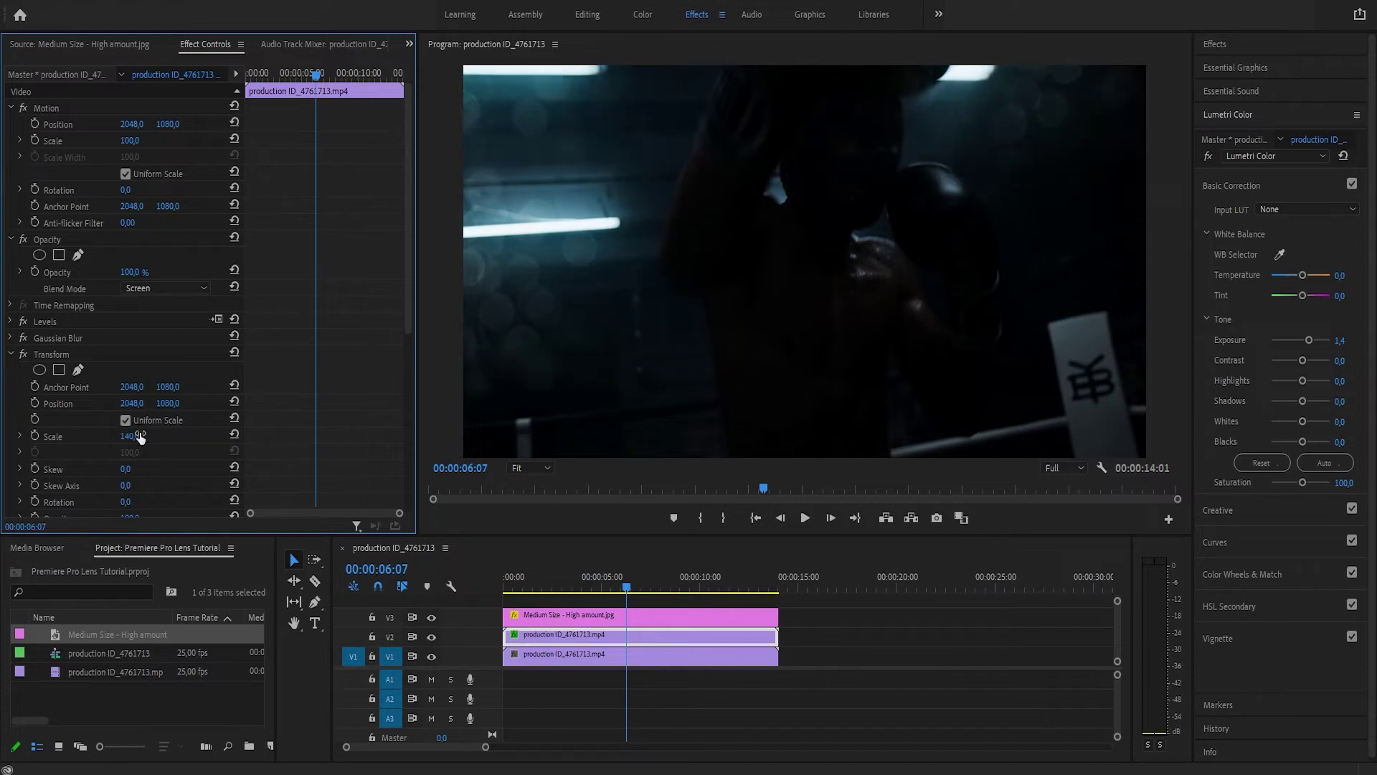
left_click(13, 357)
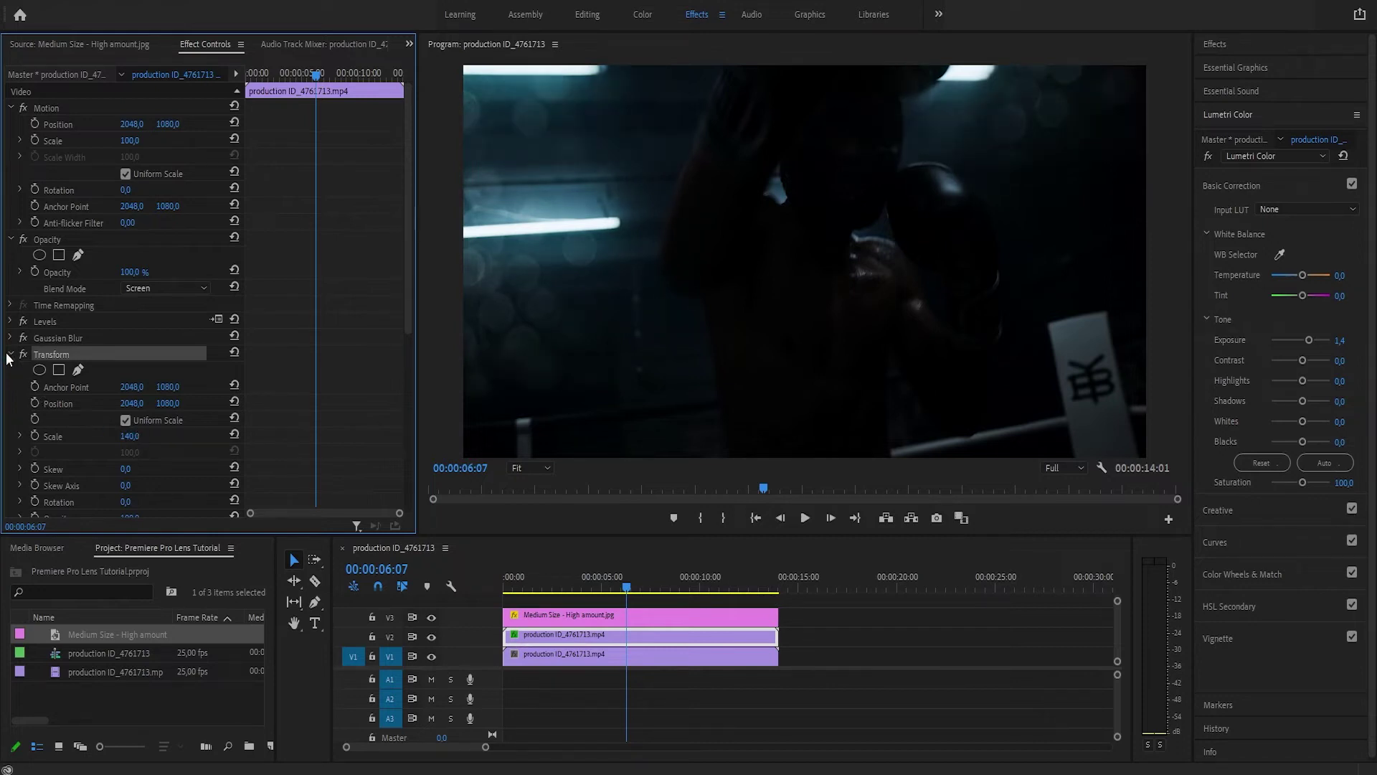
Step: Collapse the Transform effect and select both the V3 bokeh still and V2 boxing clip
left_click(12, 356)
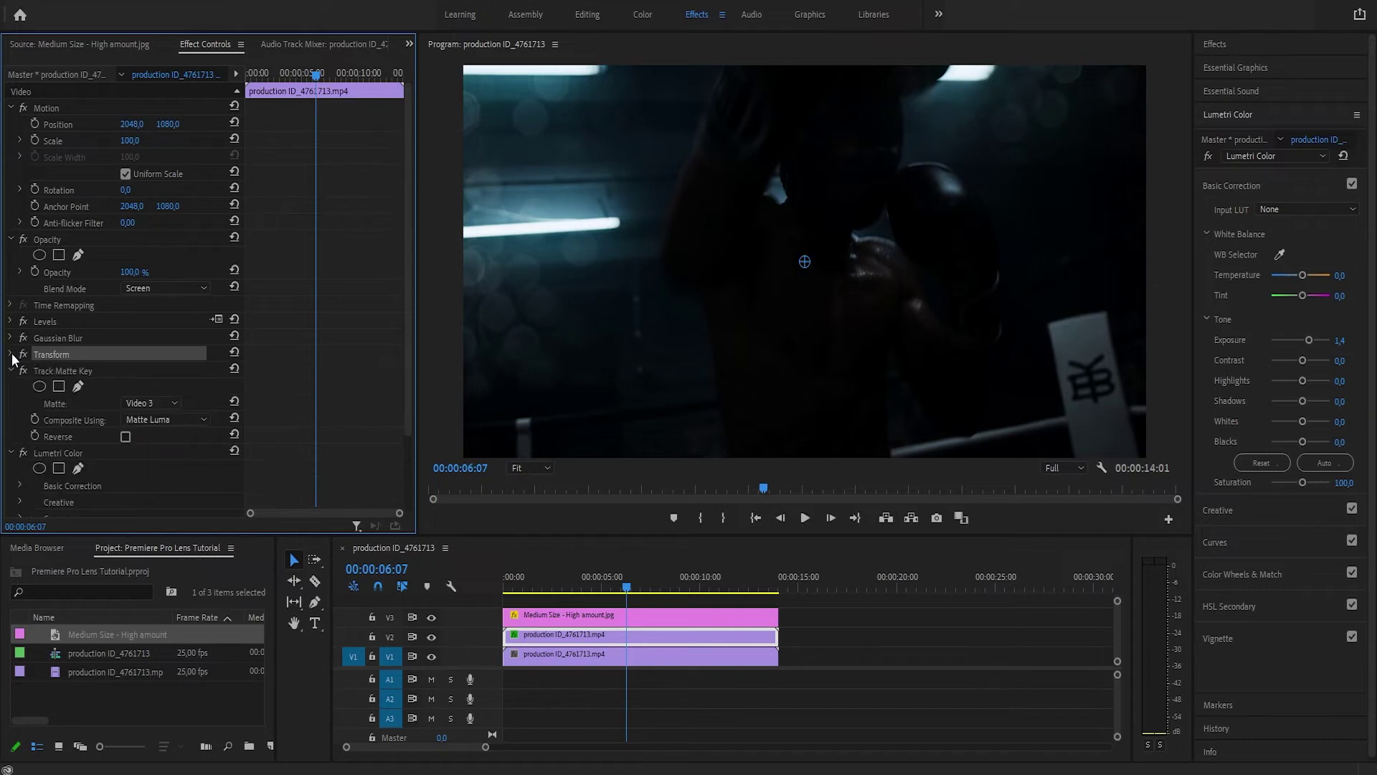
left_click(754, 617)
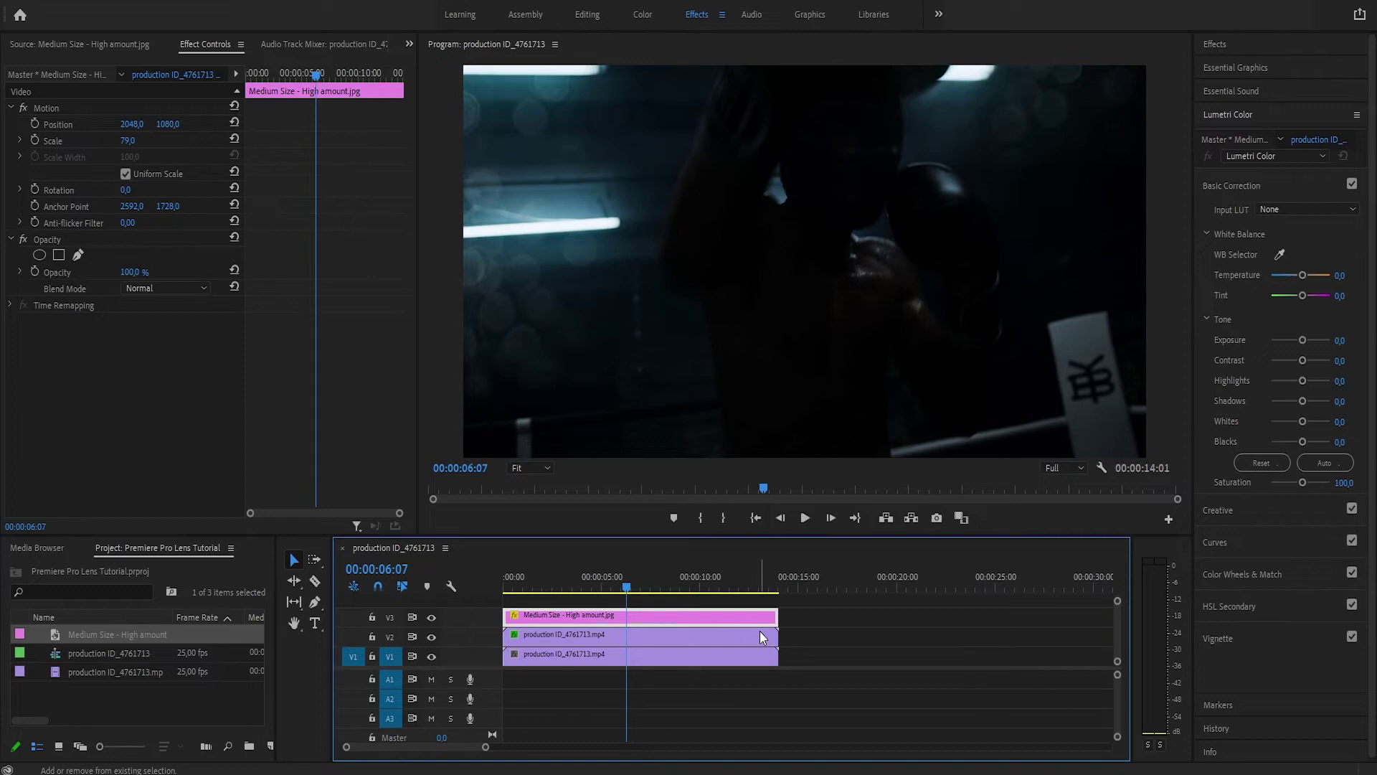
left_click(760, 630, "shift")
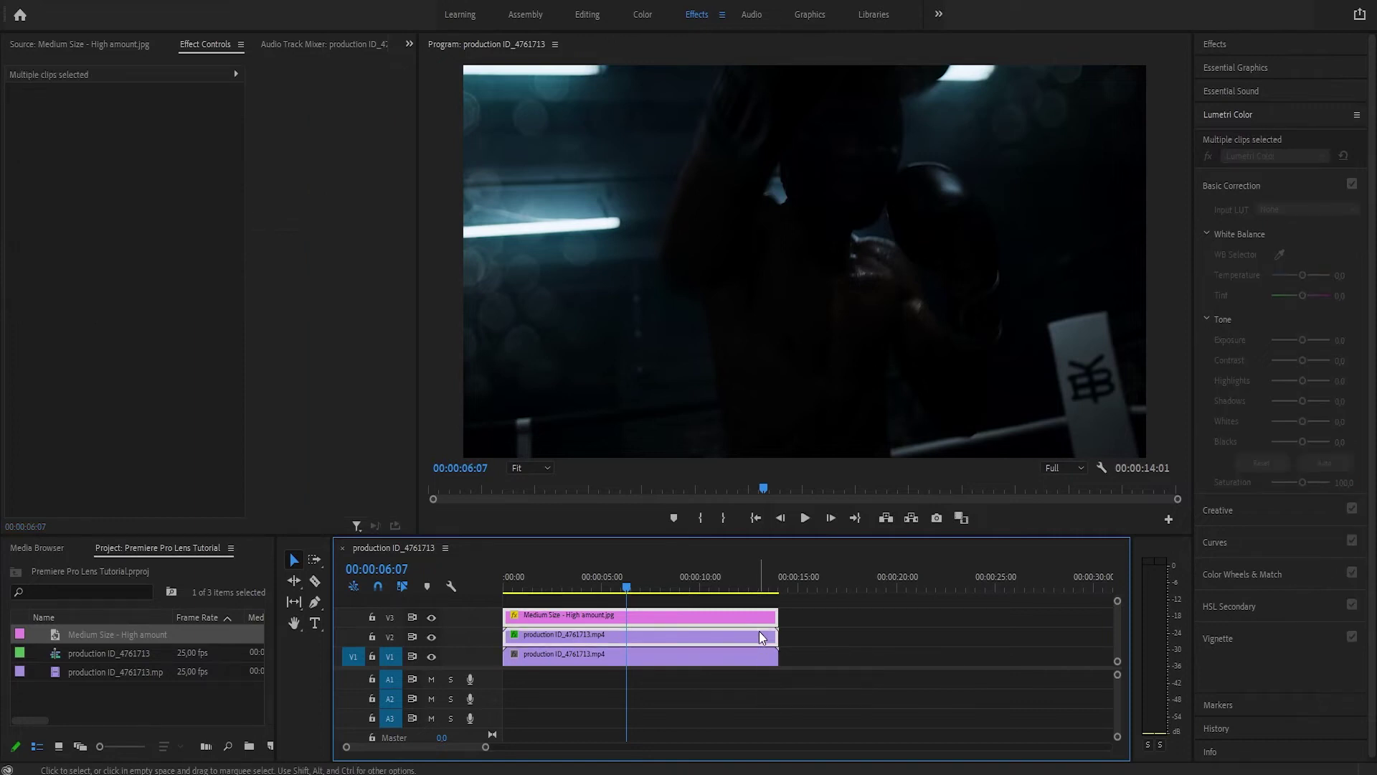
Step: Nest the selected bokeh overlay and keyed clip into a sequence named Dirty Lens
right_click(759, 631)
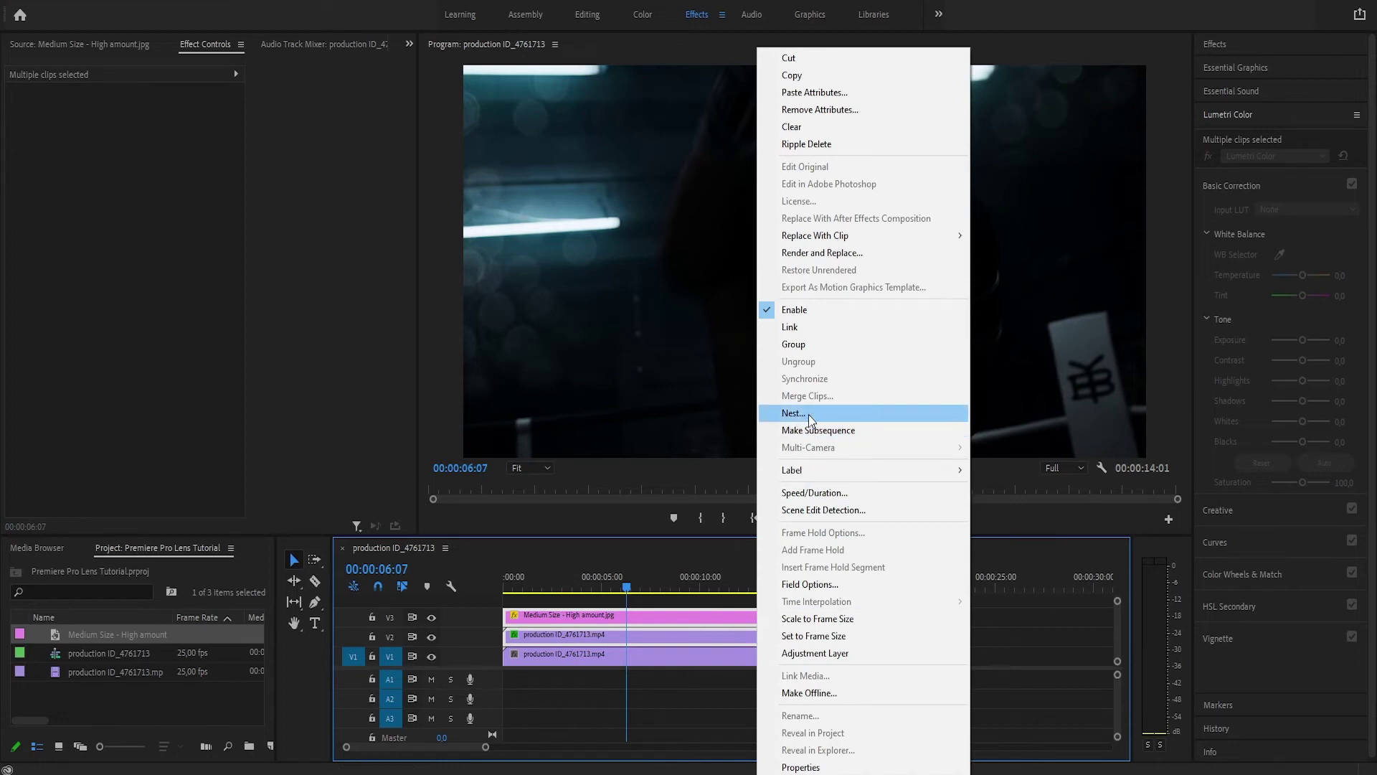
left_click(808, 415)
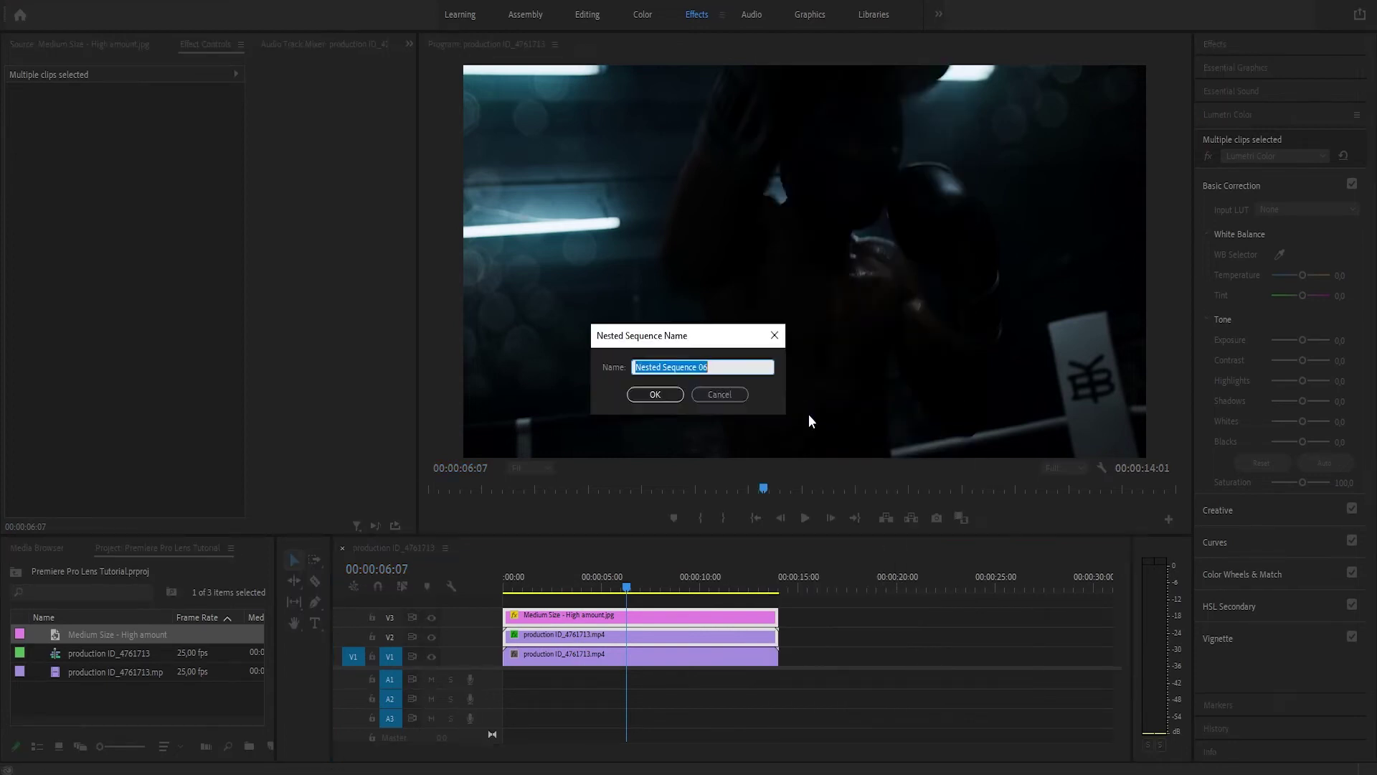
type("Dirty Lens")
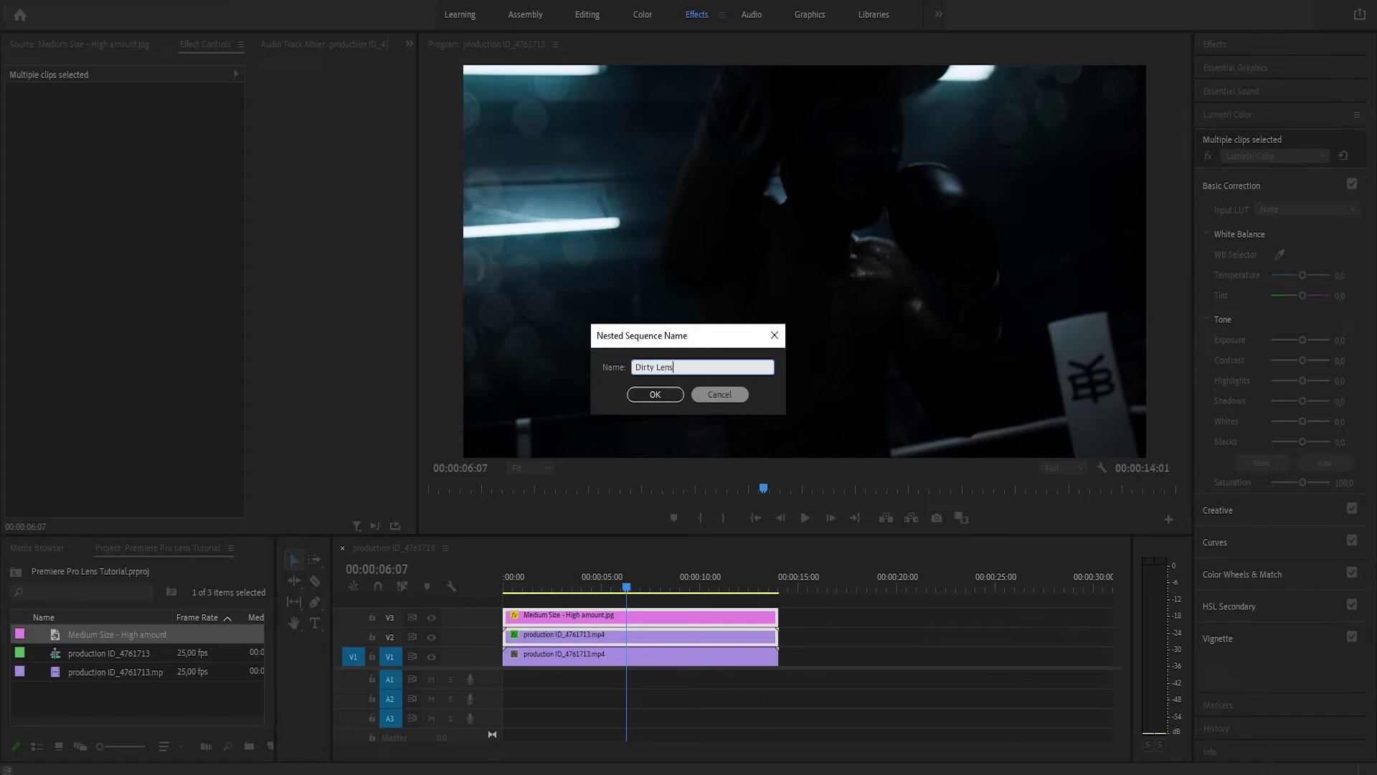
key("Return")
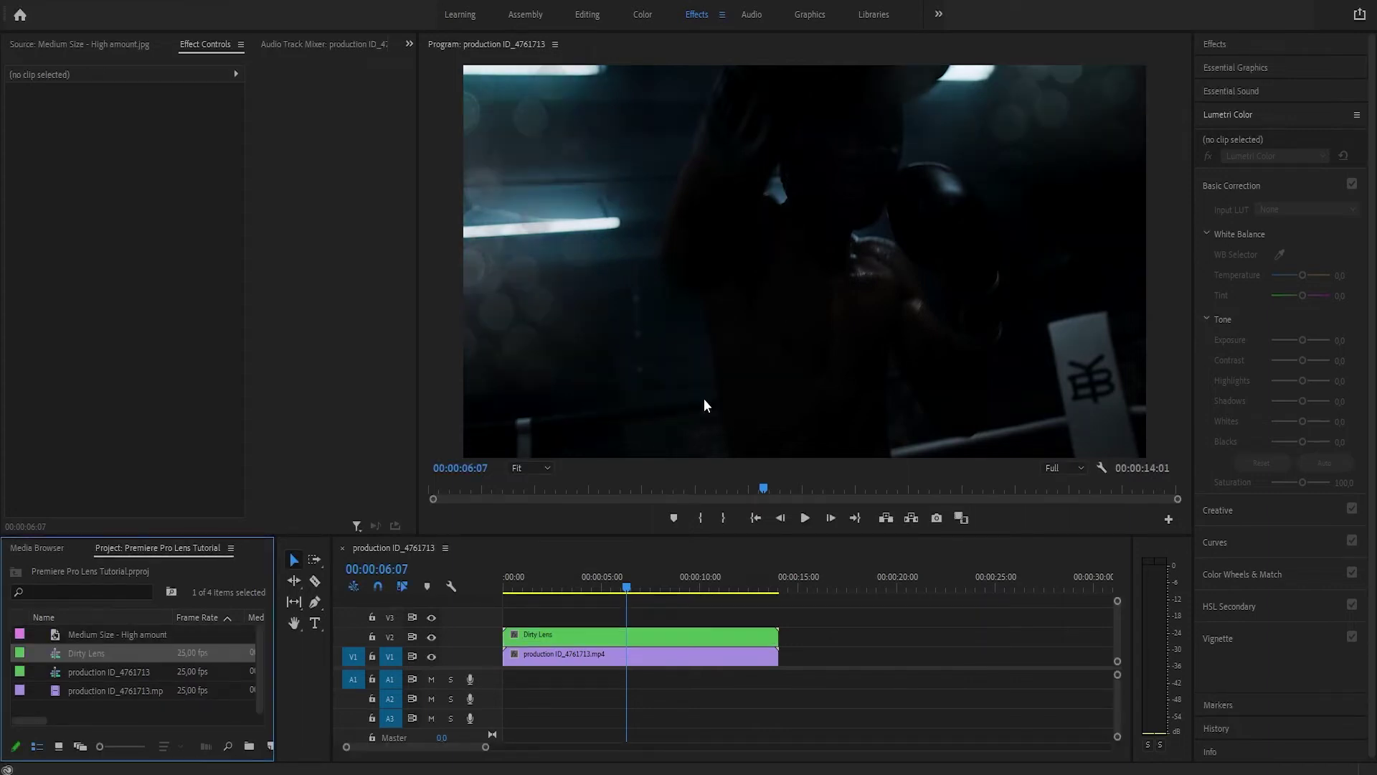
Step: Set the Dirty Lens nest's blend mode to Linear Dodge (Add)
left_click(677, 637)
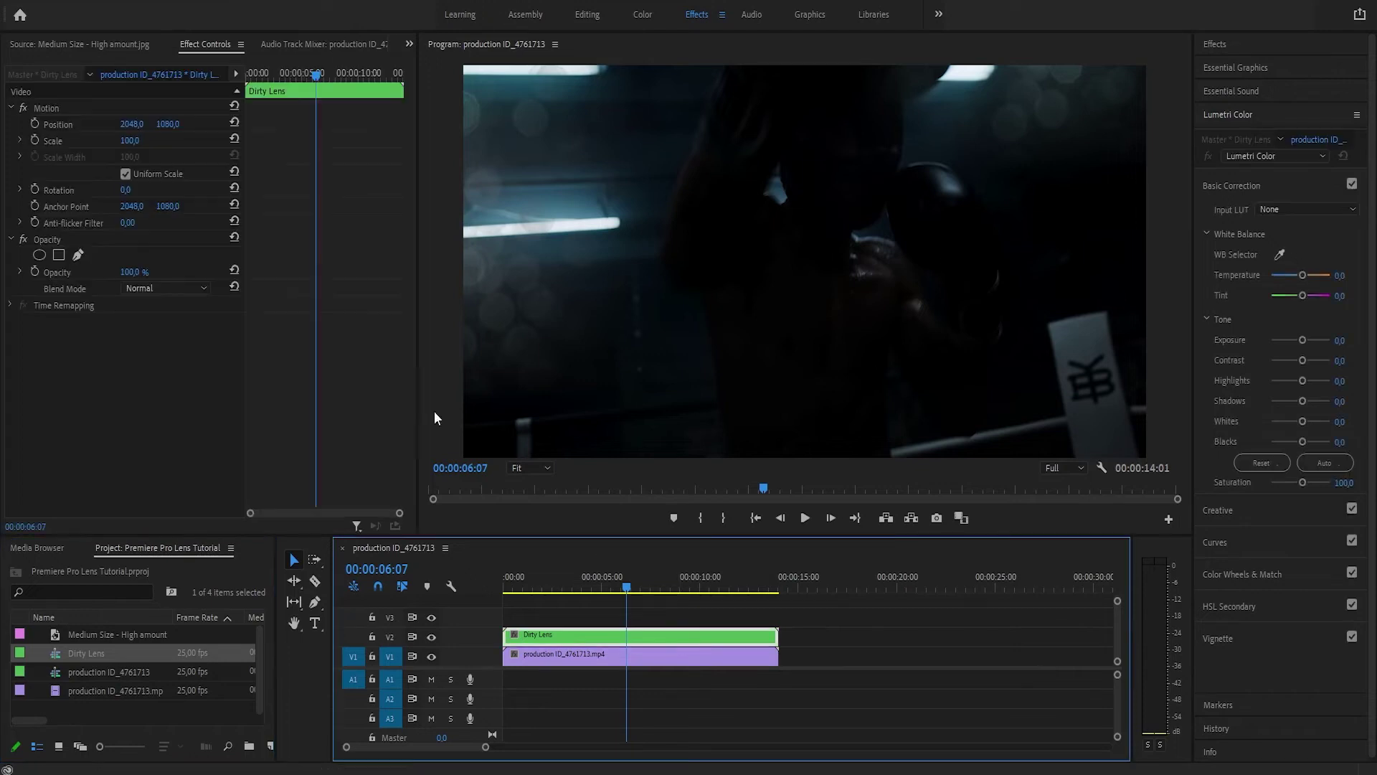
left_click(136, 294)
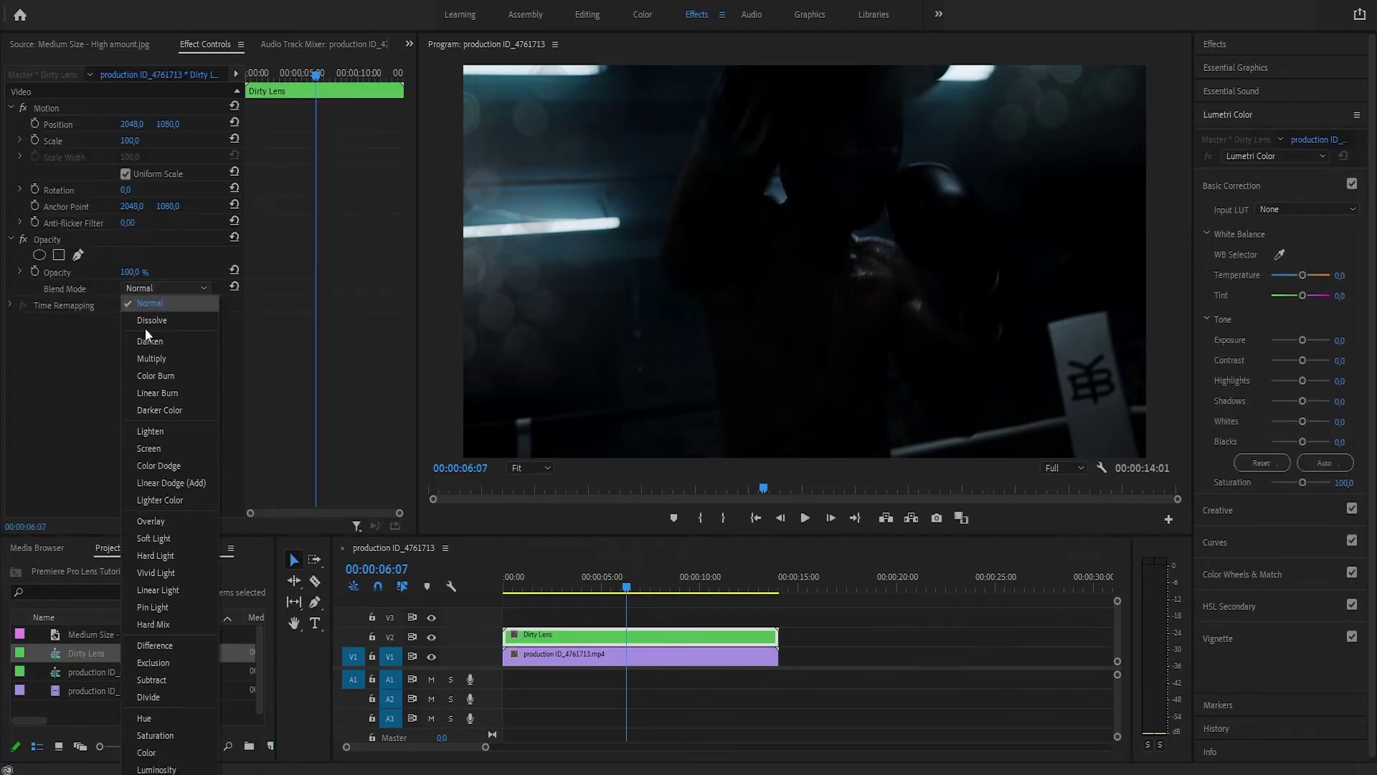
left_click(177, 483)
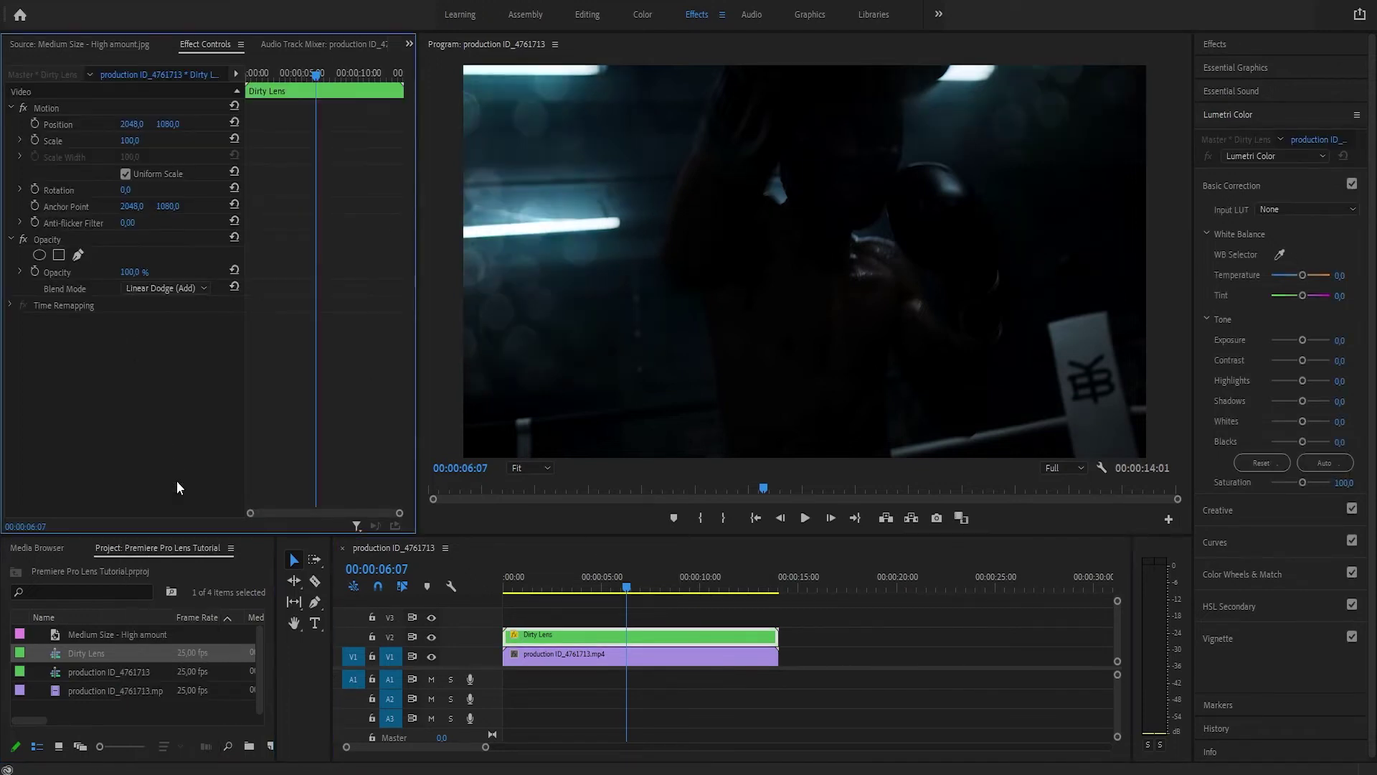
Step: Apply the Color Balance (RGB) effect to the Dirty Lens clip
left_click(1289, 46)
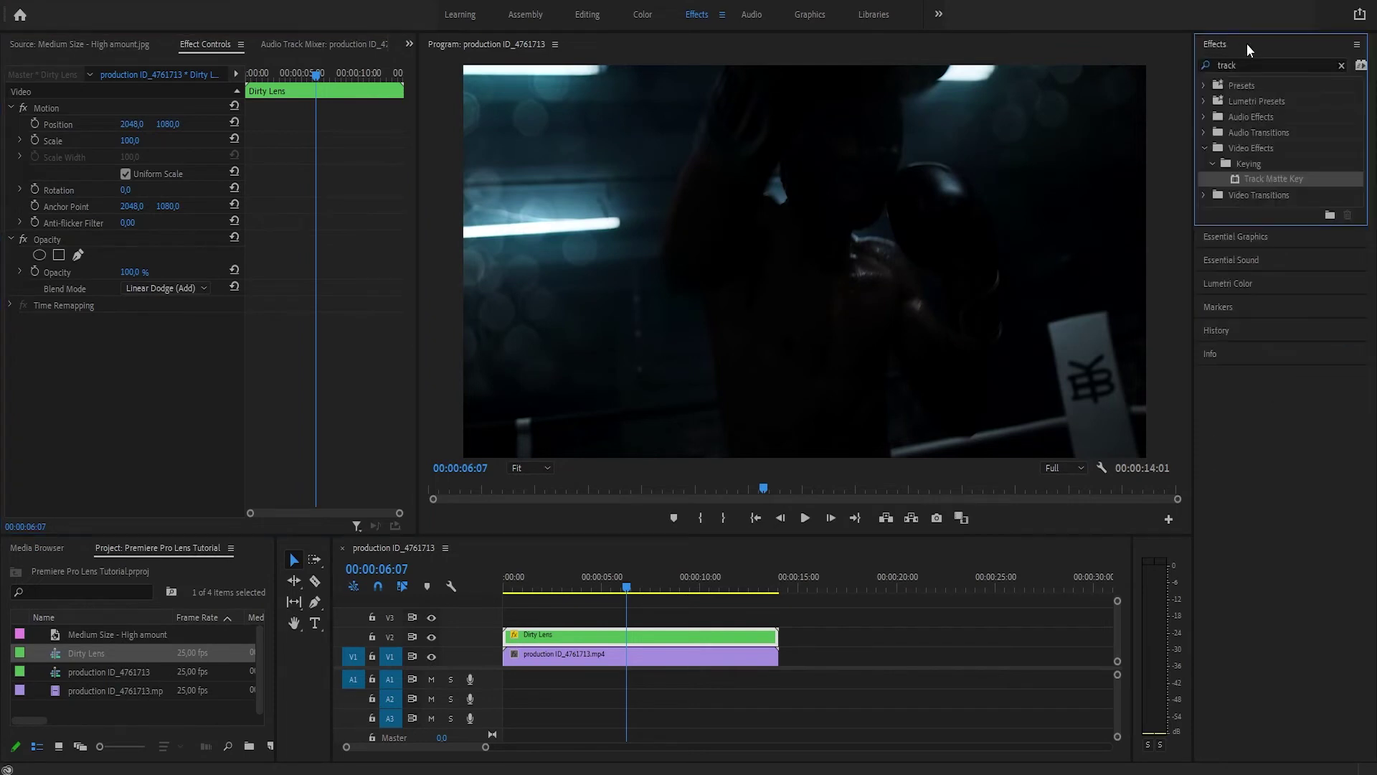
left_click(1341, 66)
left_click(1285, 64)
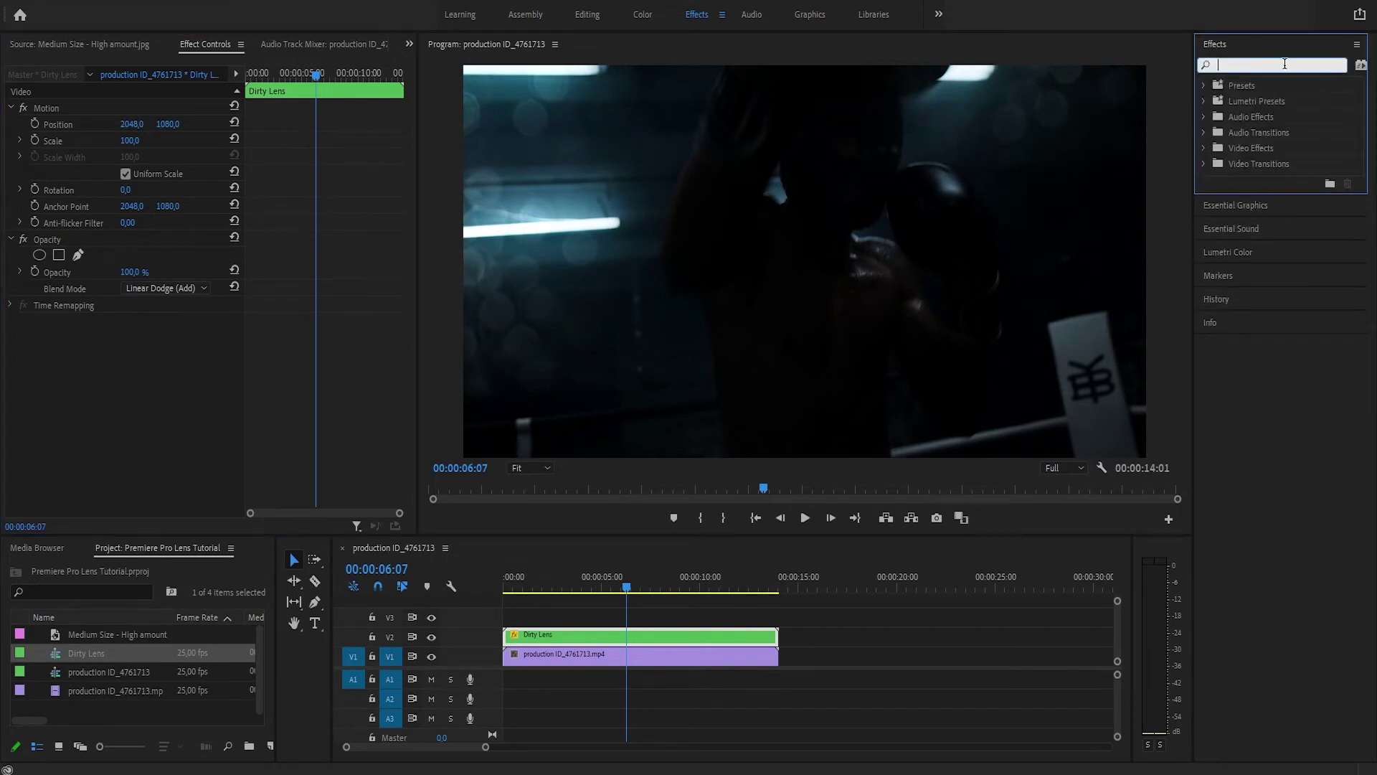
type("color bal")
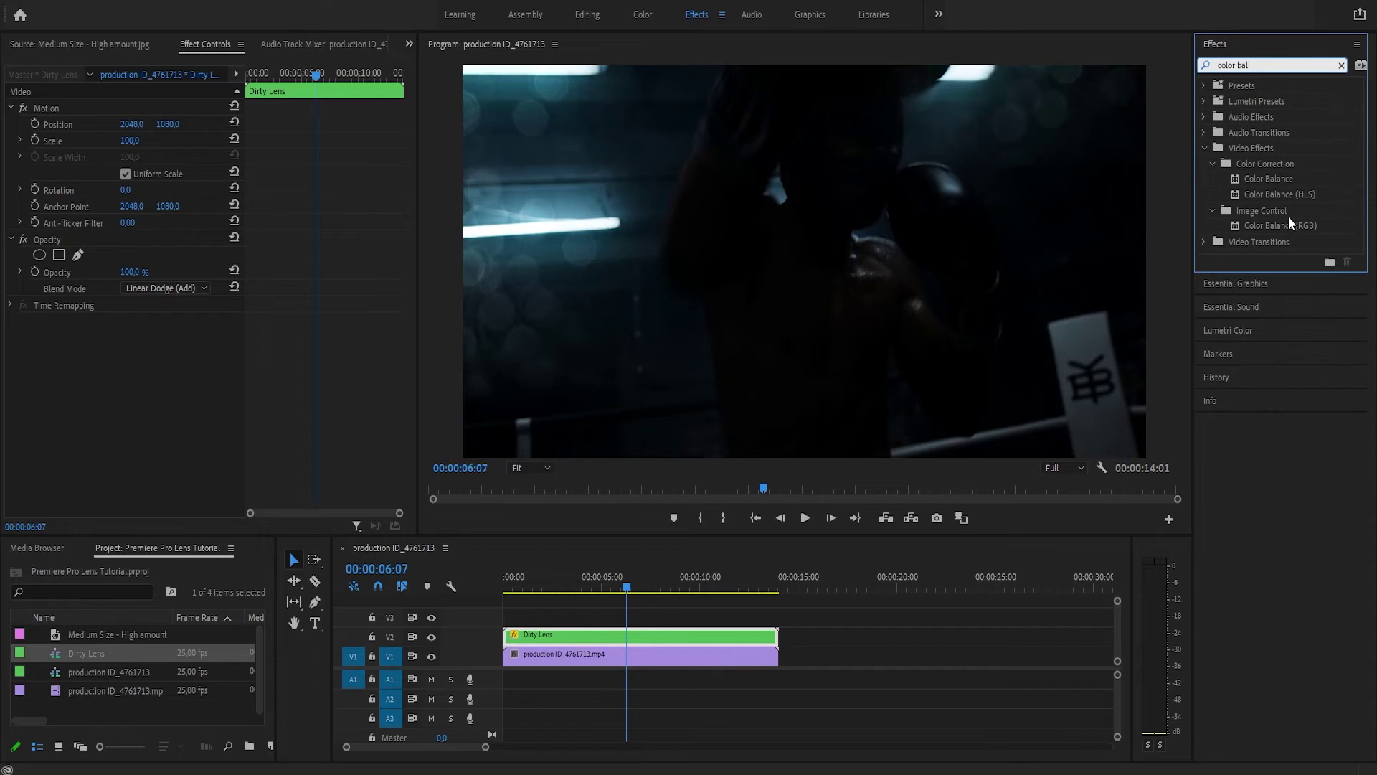
left_click_drag(1288, 224, 718, 635)
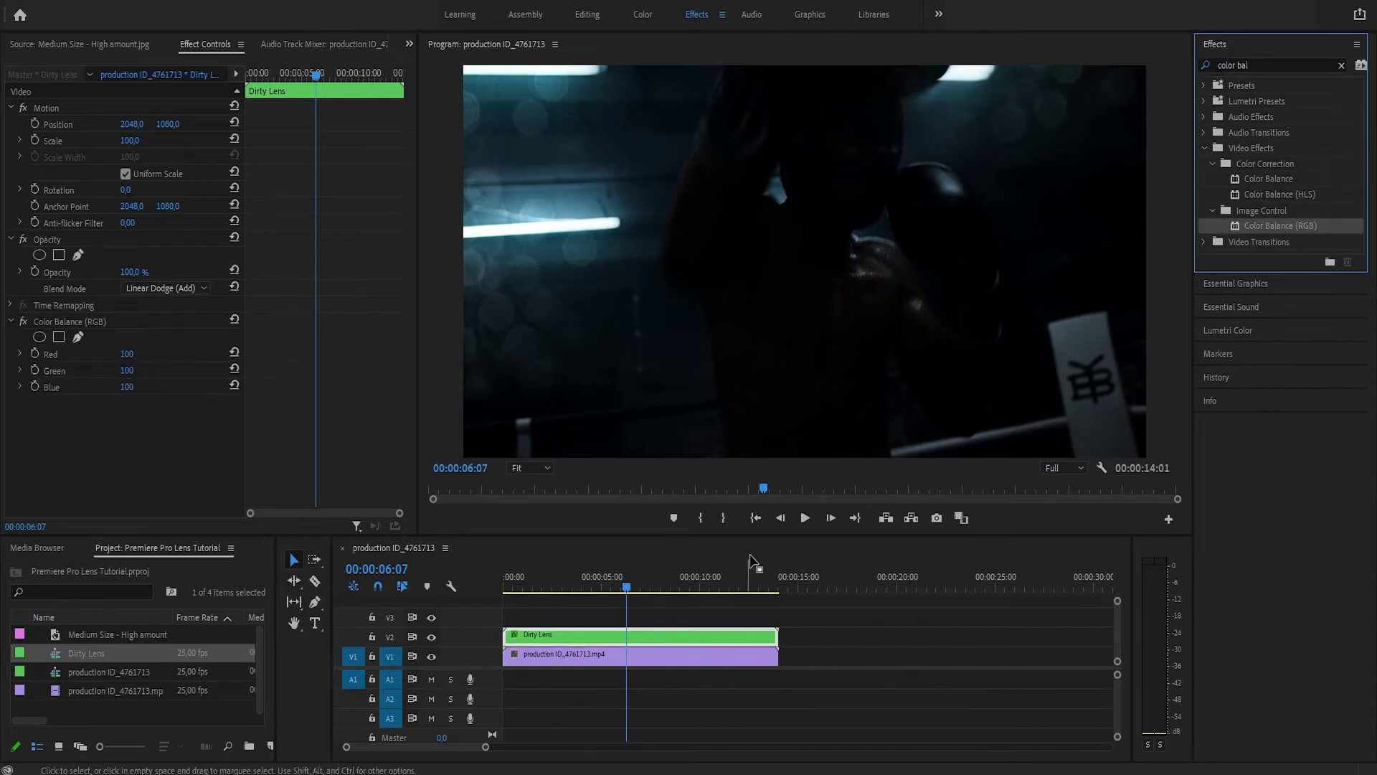
Step: Apply the Lens Distortion effect to the Dirty Lens clip
left_click(1288, 68)
key("ctrl+a")
type("le")
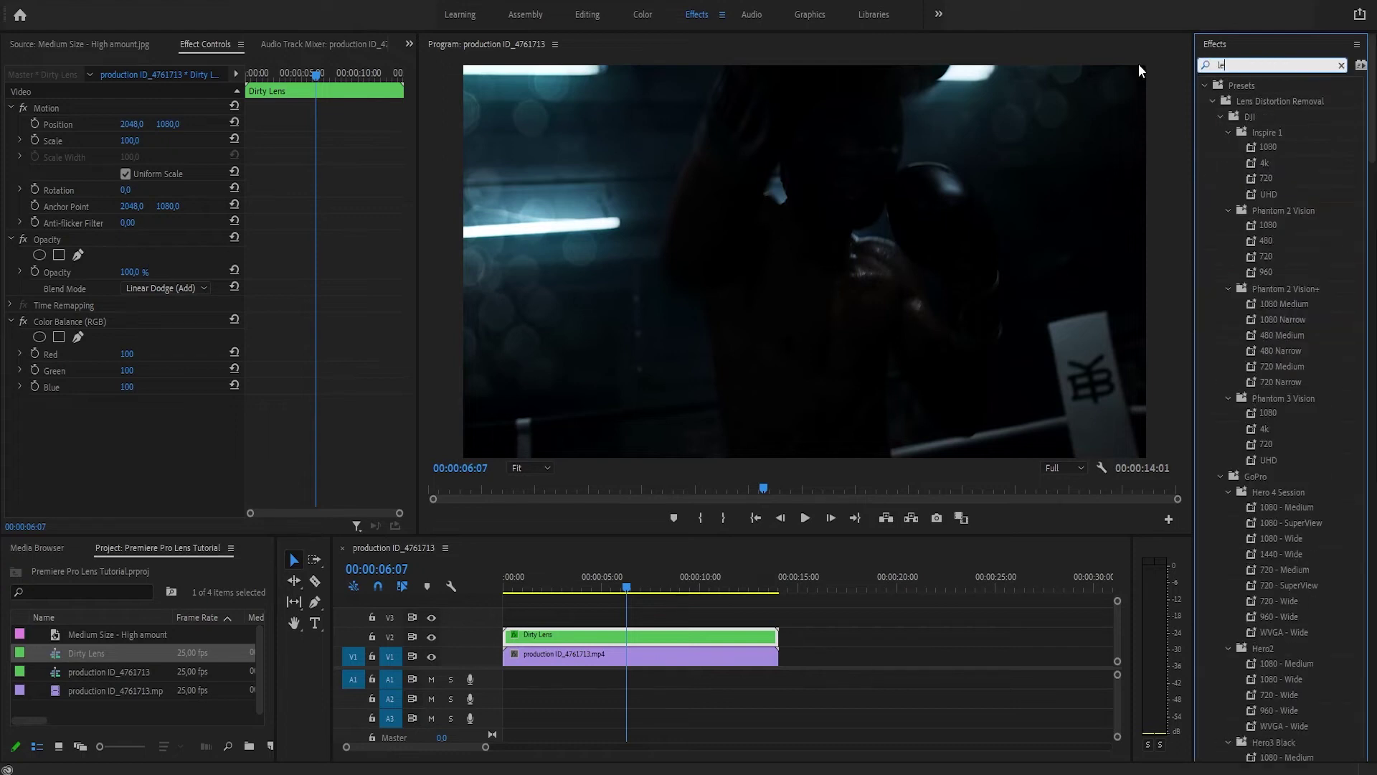
type("ns distor")
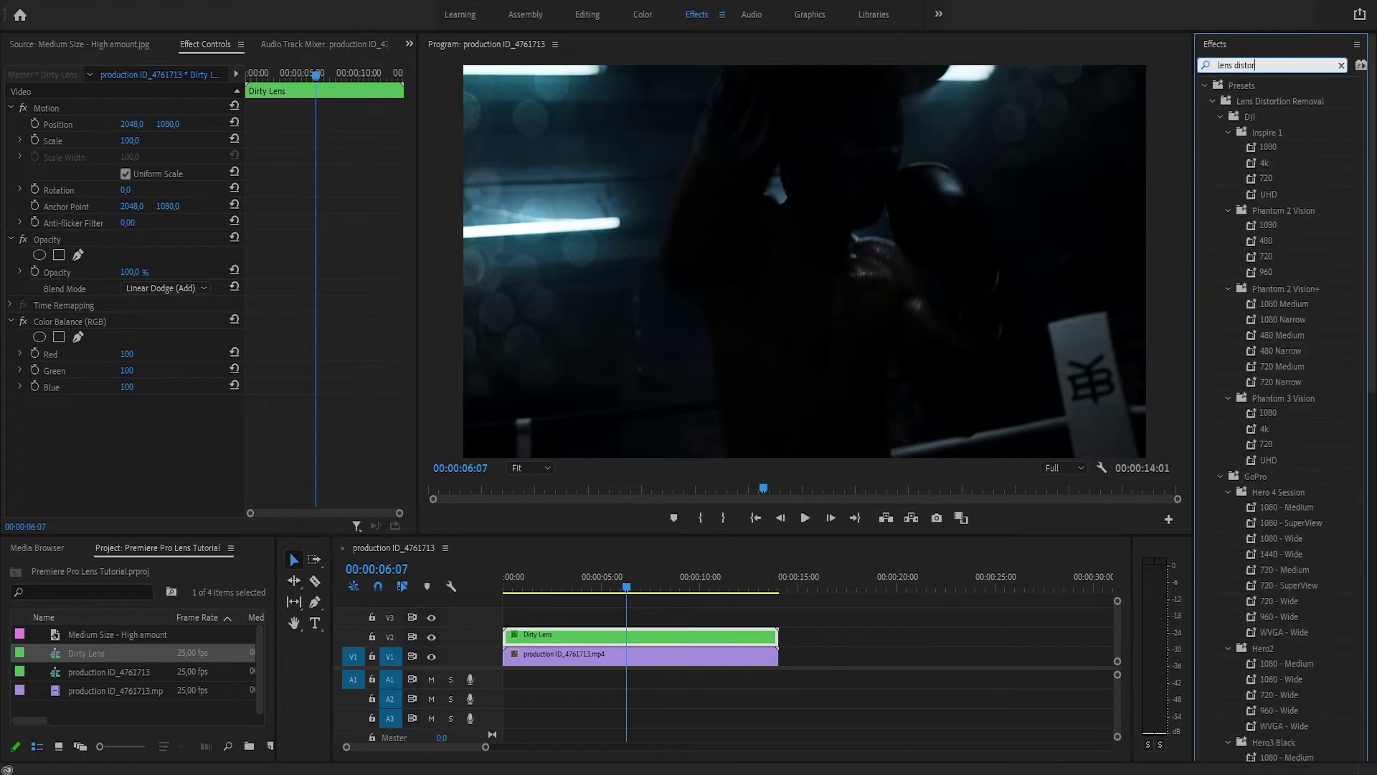
left_click(1211, 100)
left_click(1268, 193)
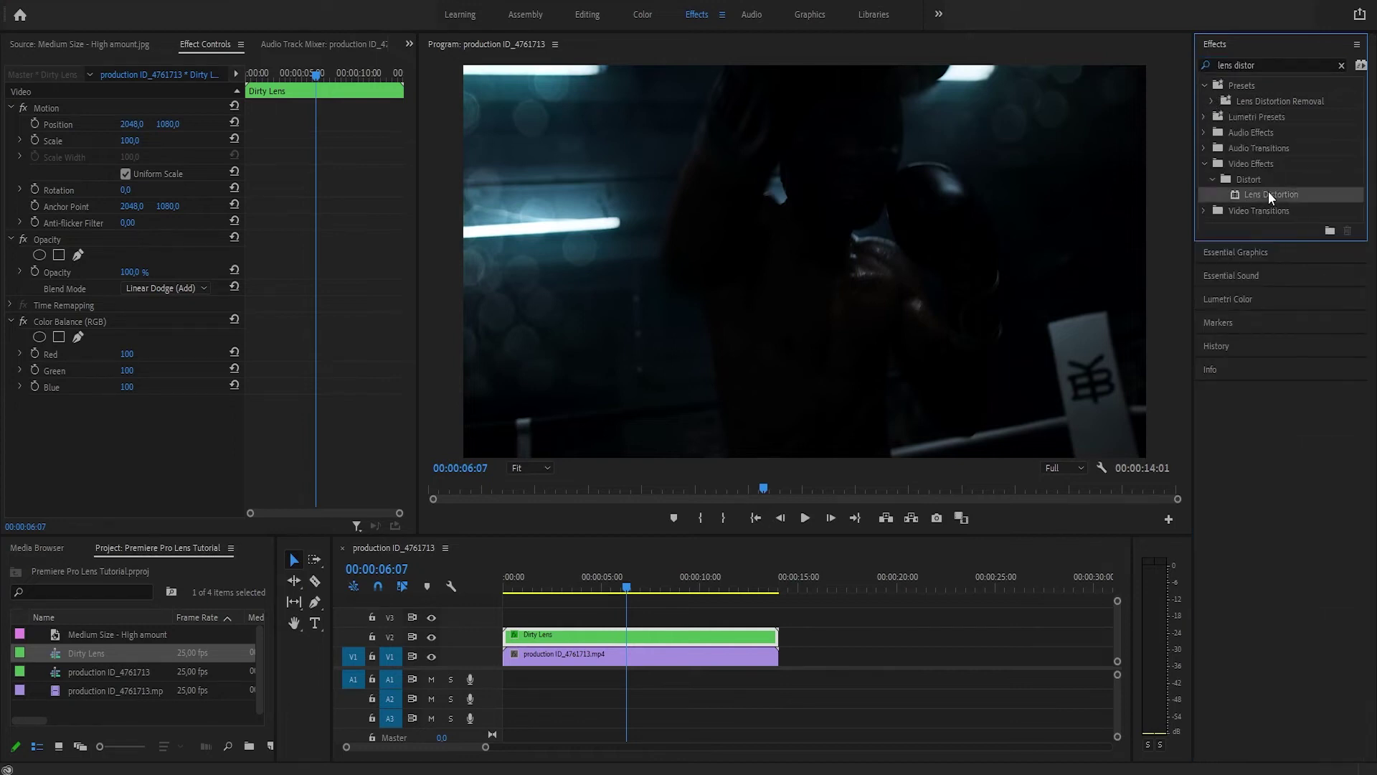
left_click_drag(1268, 191, 664, 633)
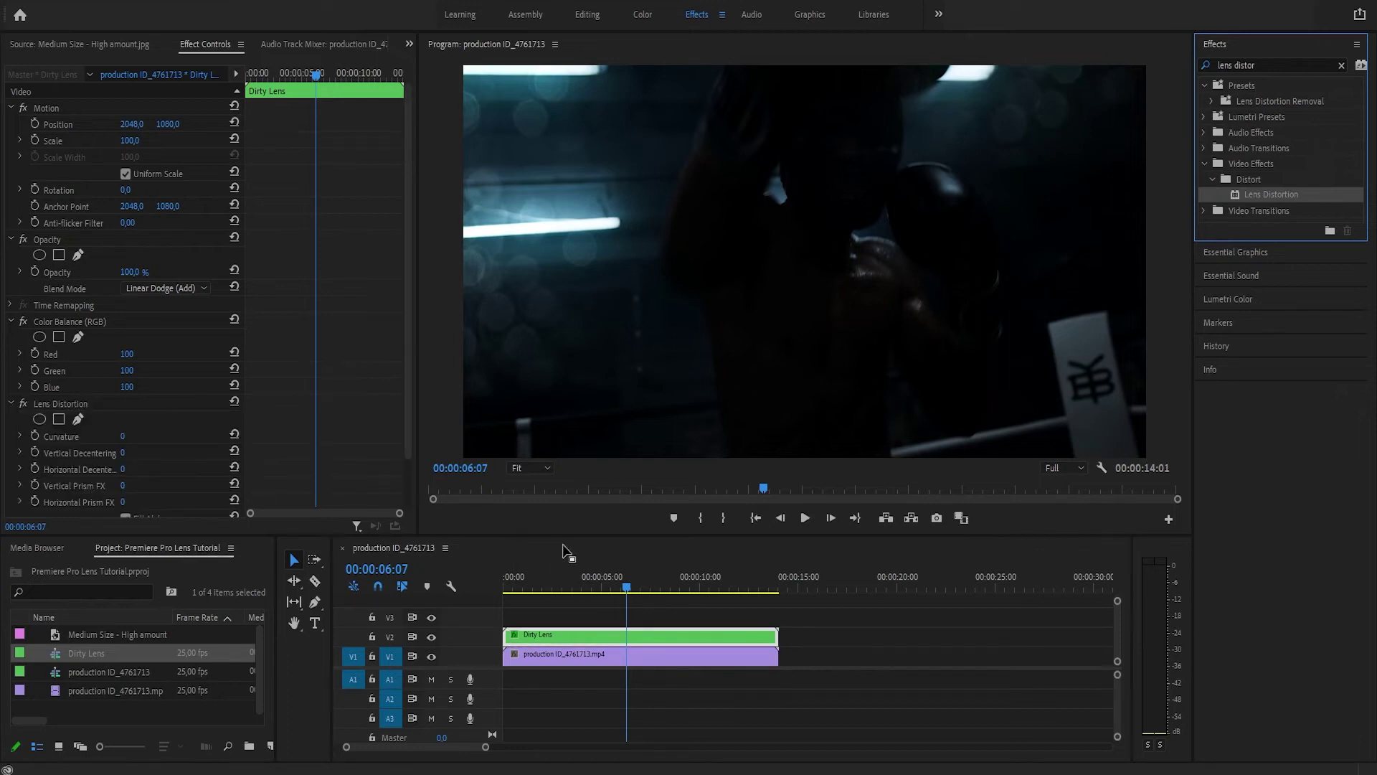
left_click_drag(572, 534, 574, 474)
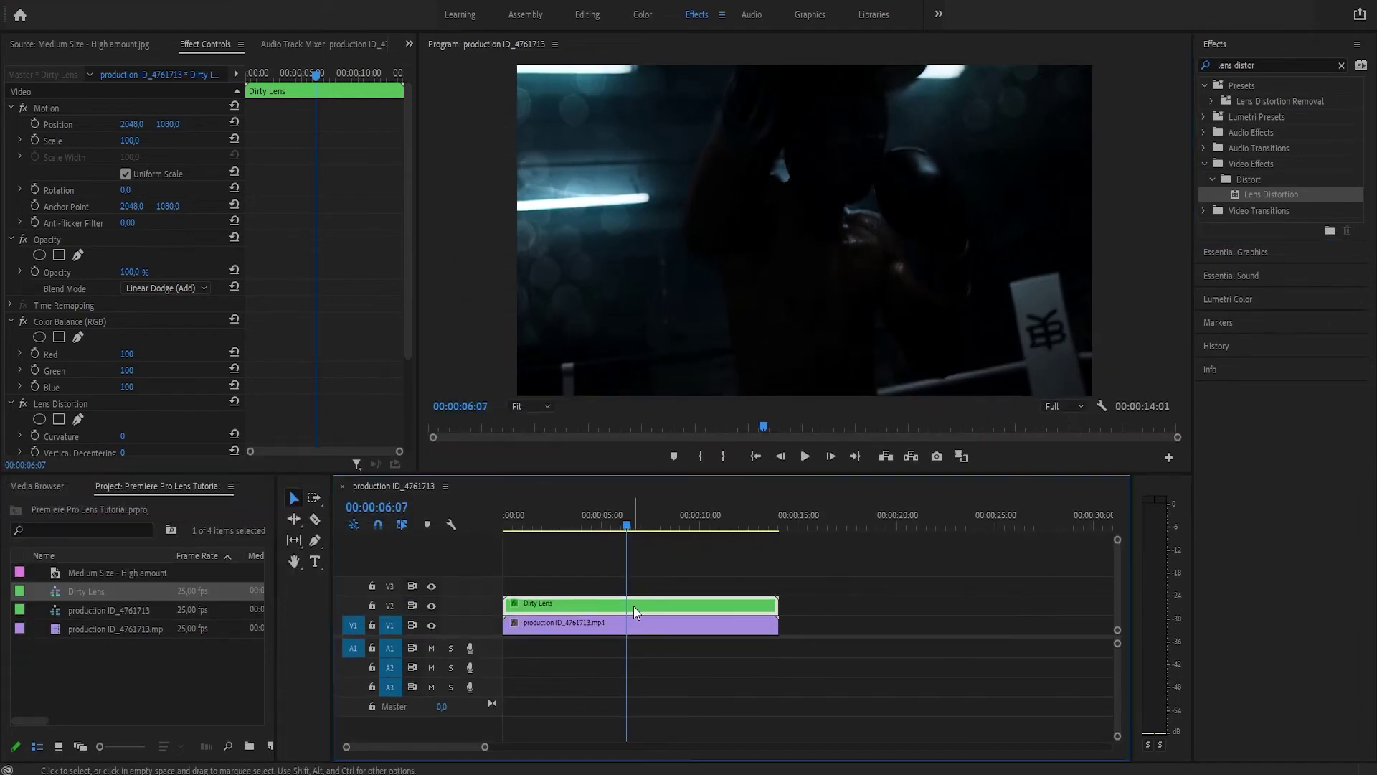
Step: Copy the Dirty Lens nest onto V3, and paste another copy at the sequence start on V4
left_click_drag(635, 608, 529, 590)
left_click(796, 509)
key("ctrl+v")
left_click_drag(833, 618, 536, 568)
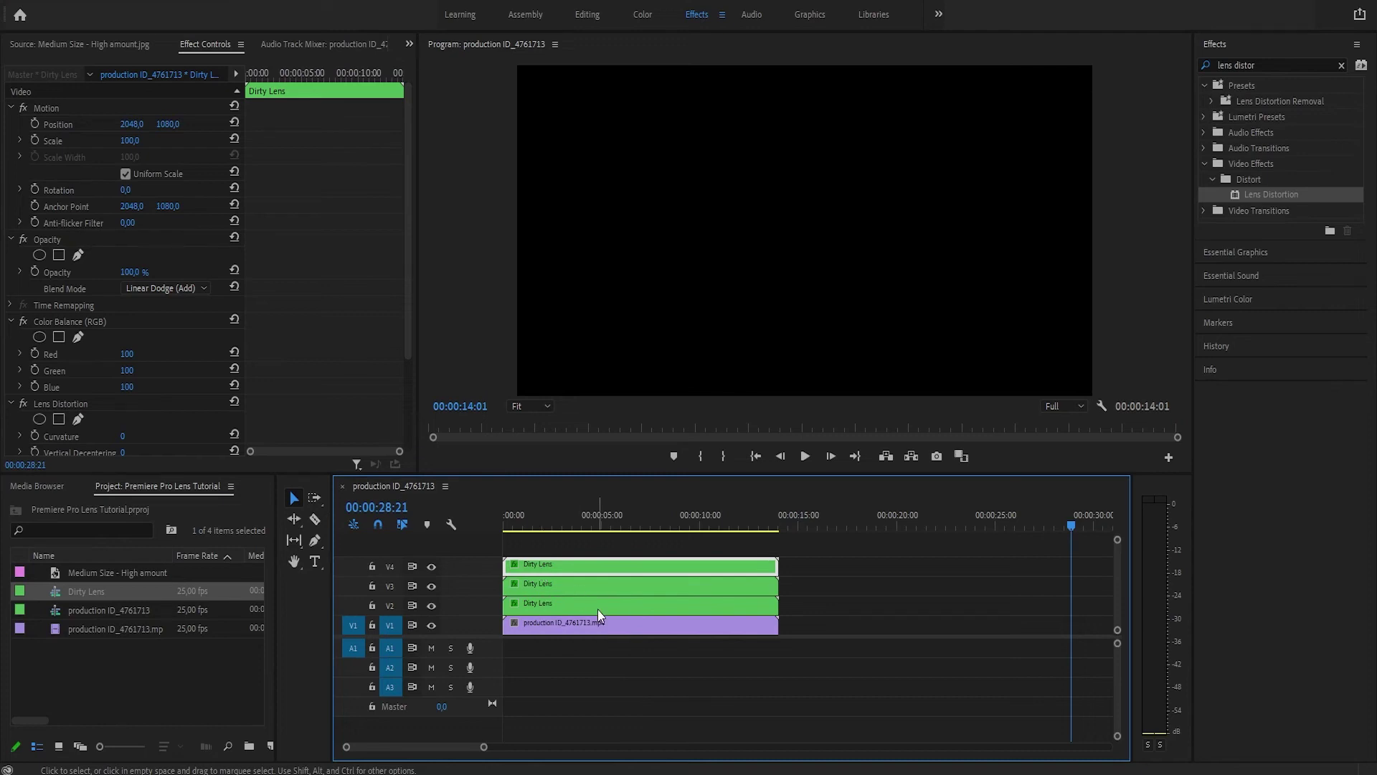
Step: Give the V2 Dirty Lens copy Color Balance Red 100 and Lens Distortion curvature -6
left_click(597, 610)
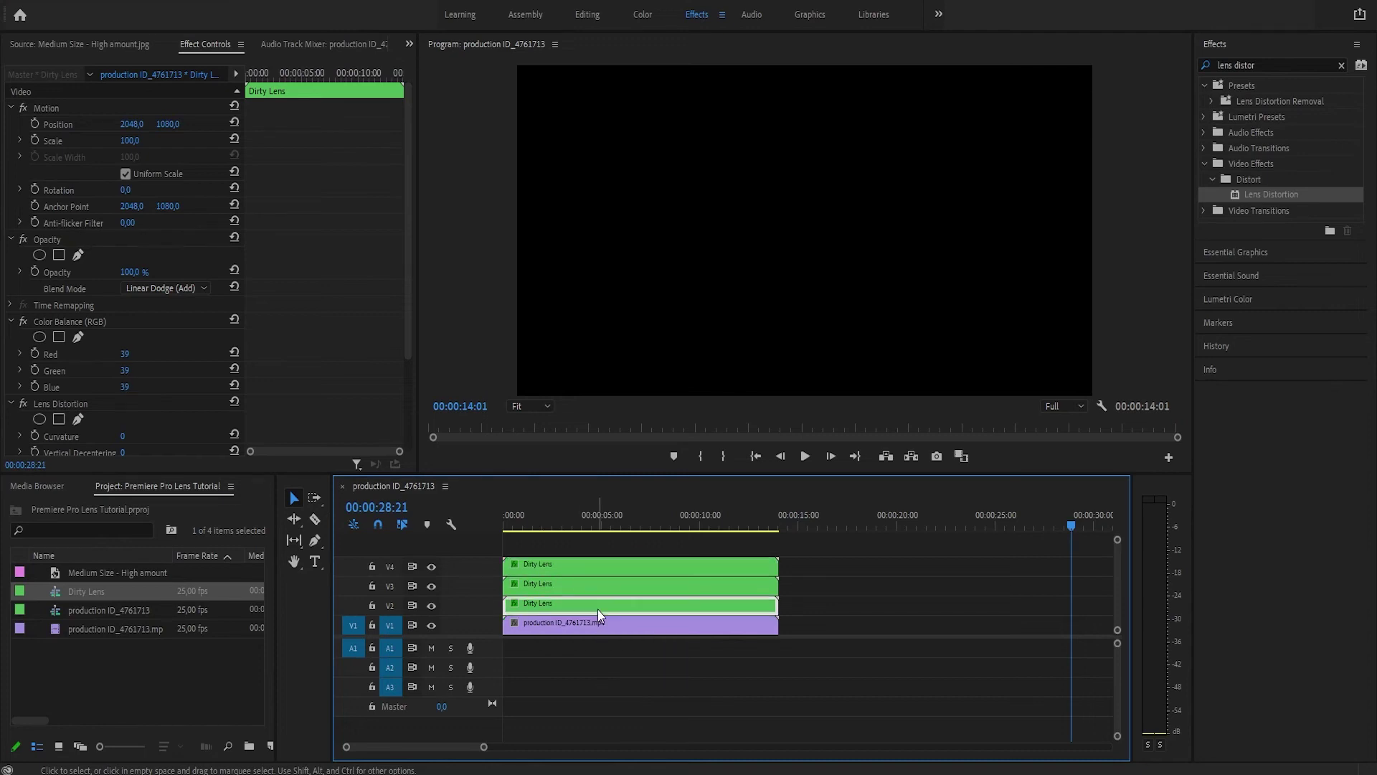
left_click(128, 354)
type("100")
key("Return")
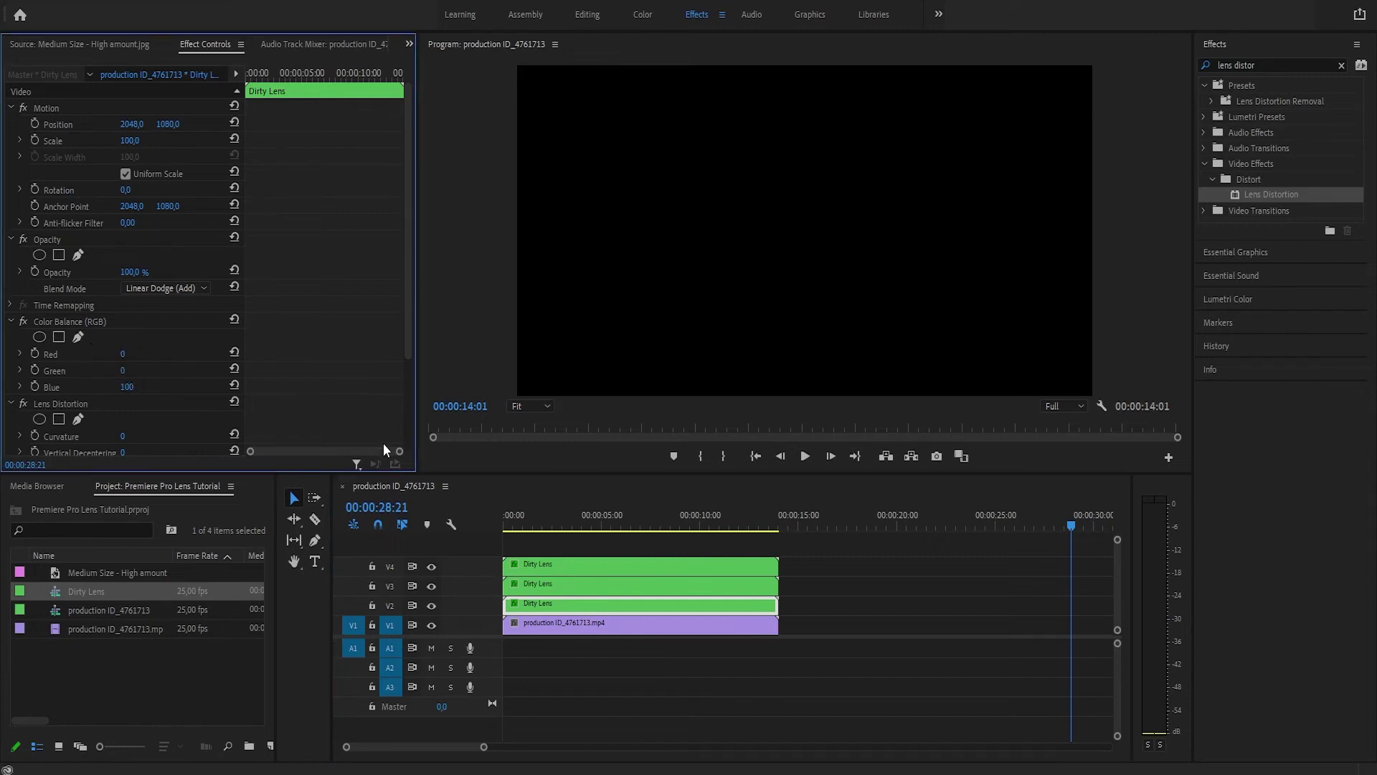
scroll(161, 385, "down", 1)
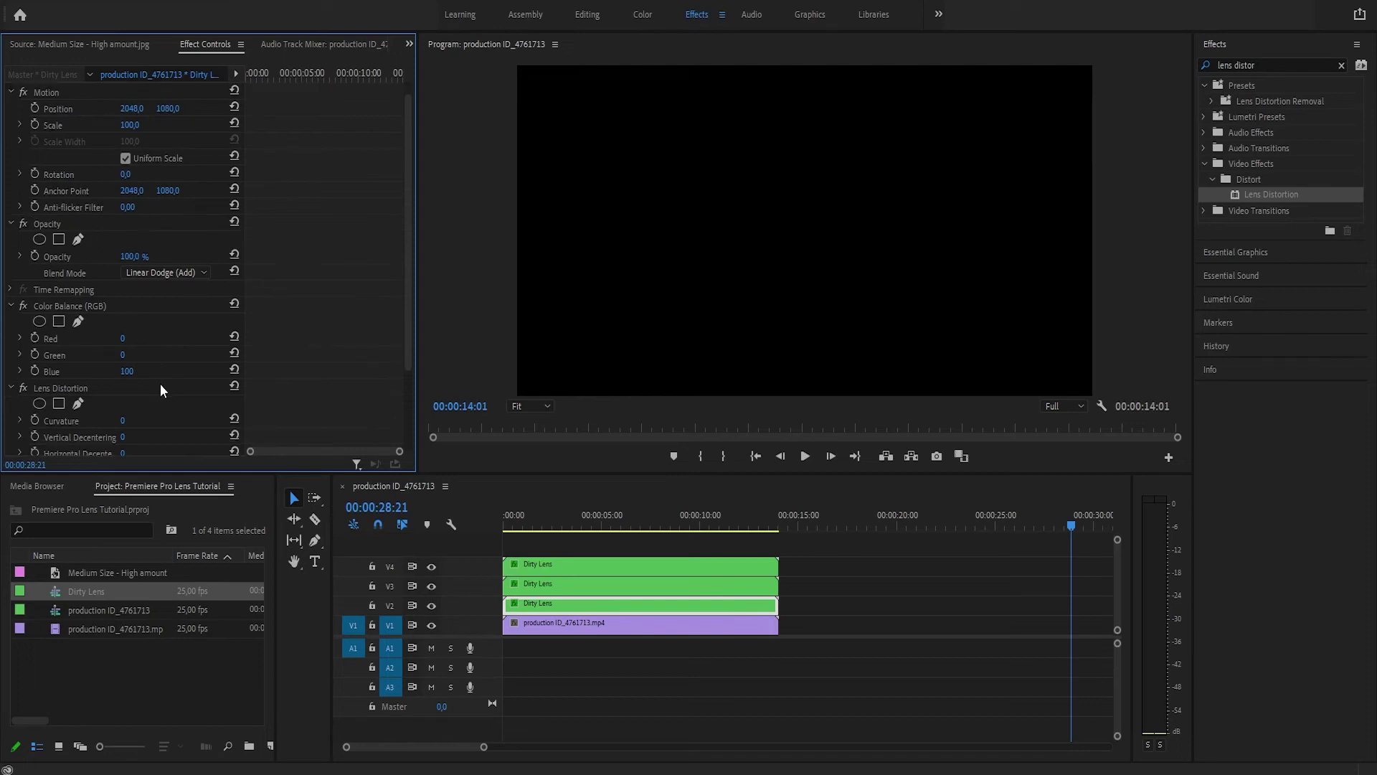
left_click(122, 424)
type("-6")
key("Return")
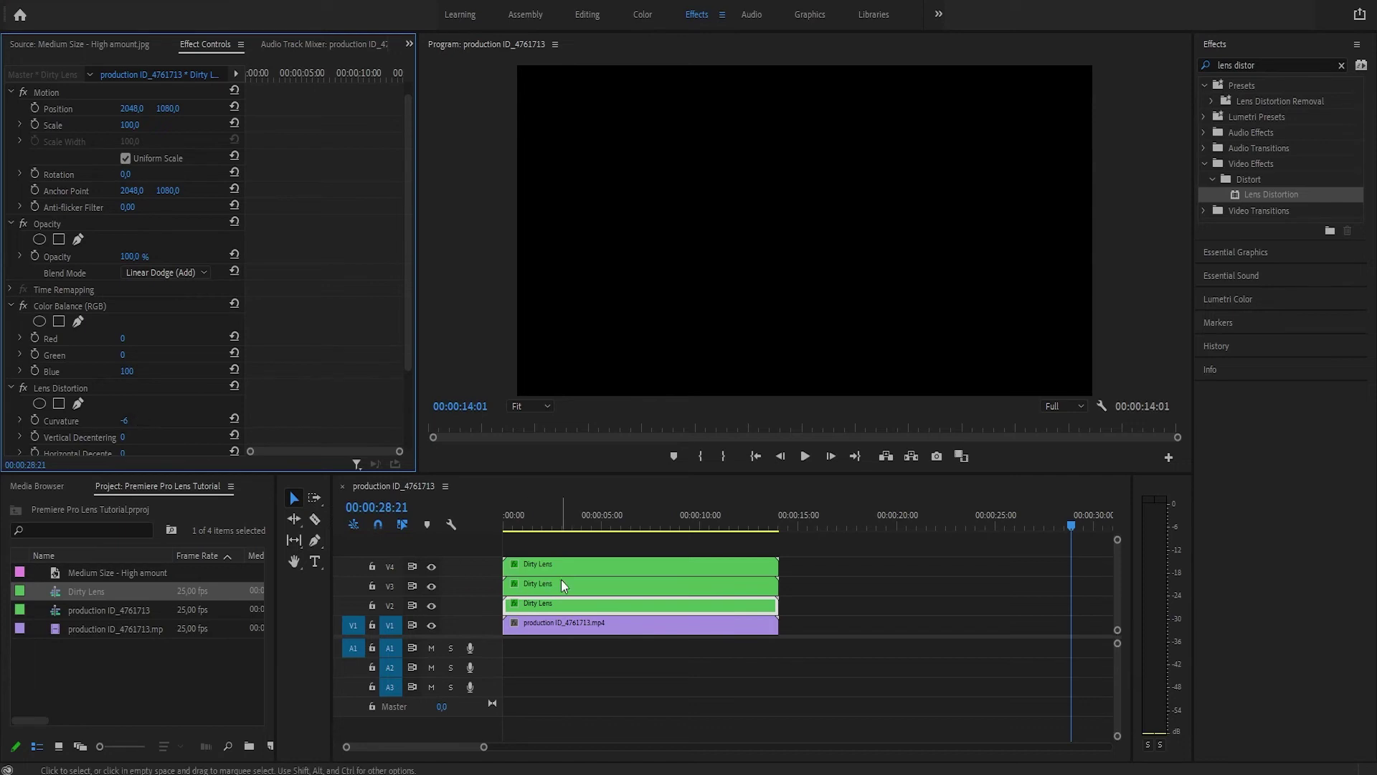
Step: Set the V3 copy's Color Balance to 0/100/0 and its curvature to -4
left_click(585, 591)
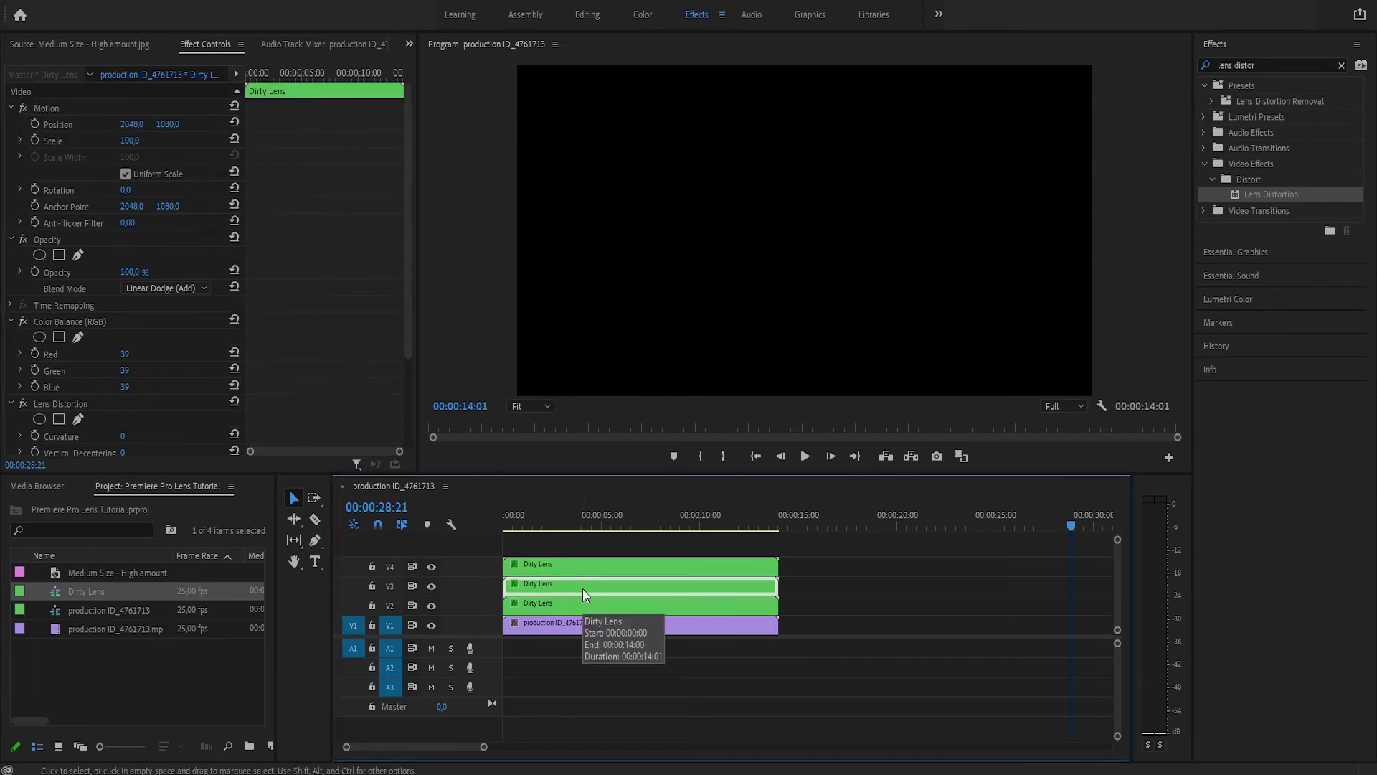
left_click(126, 355)
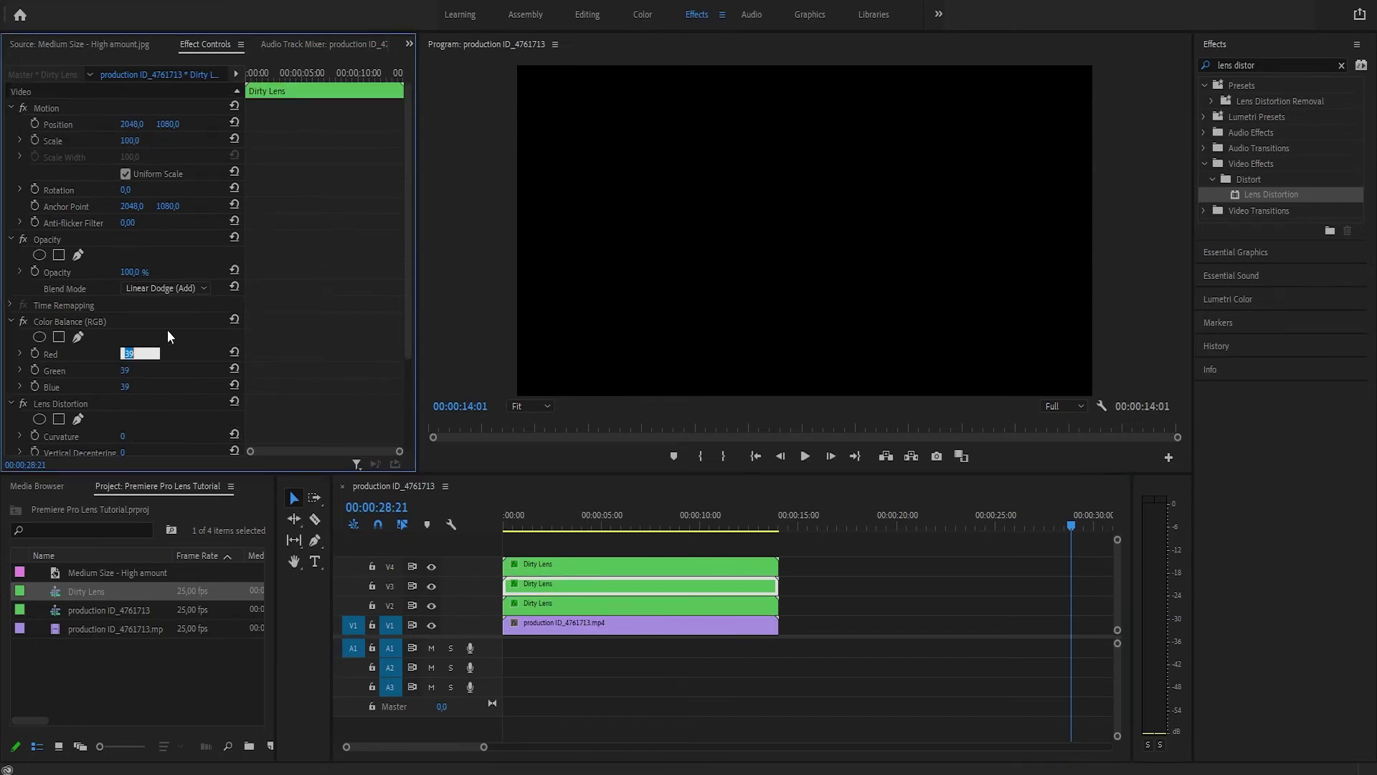
type("0")
key("Tab")
type("100")
key("Tab")
type("0")
key("Return")
left_click(123, 437)
type("-4")
key("Return")
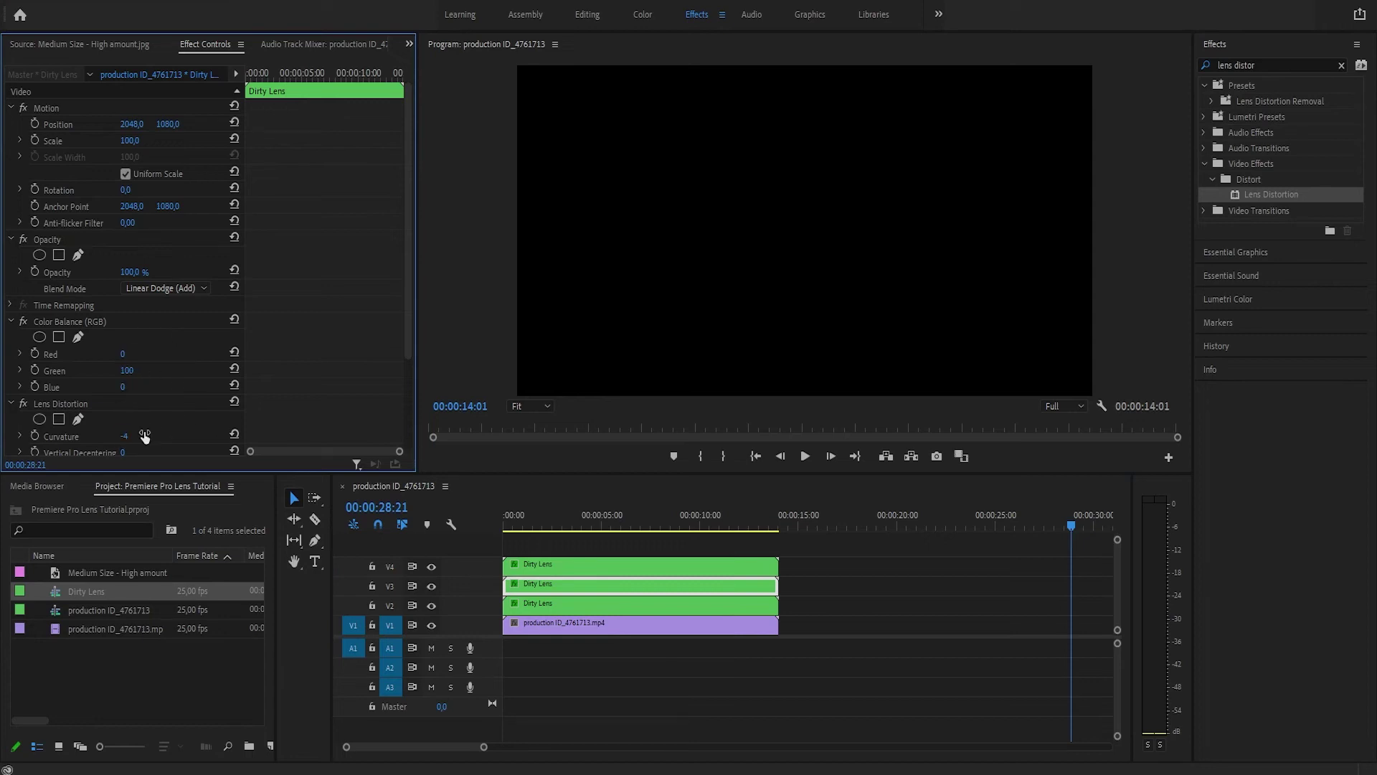
Step: Set the V4 copy's Color Balance Green and Blue to 0 and its curvature to -2
left_click(598, 572)
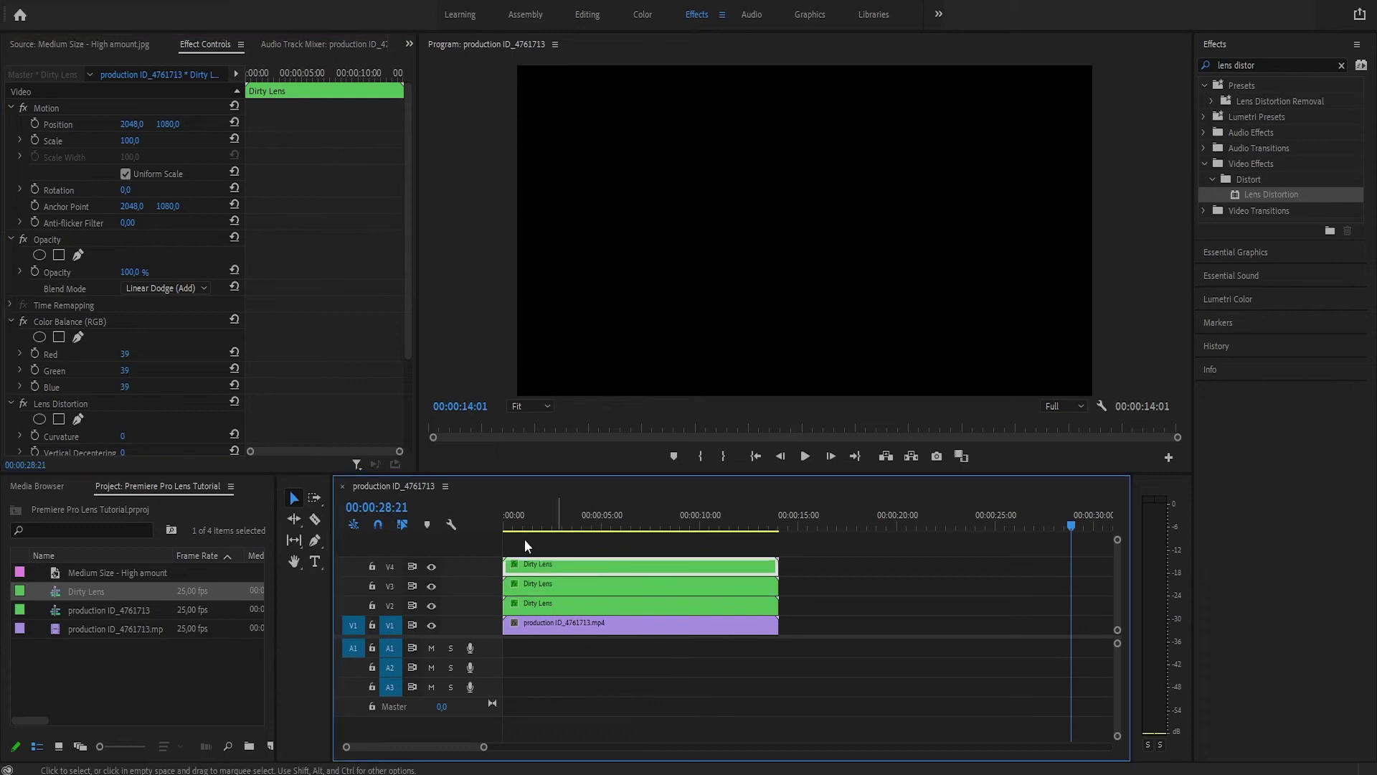
left_click(127, 370)
type("0")
key("Return")
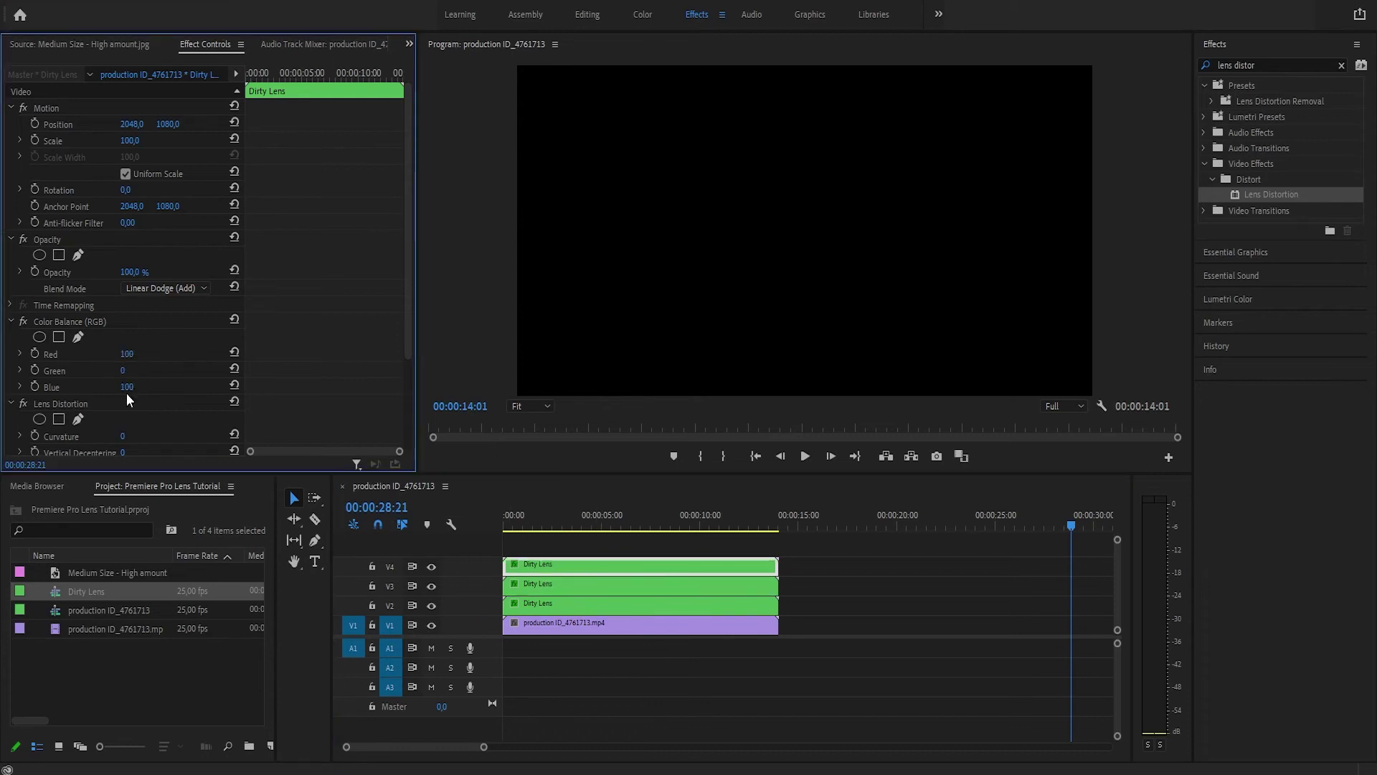
left_click(127, 389)
type("0")
left_click(122, 439)
type("-2")
left_click(562, 591)
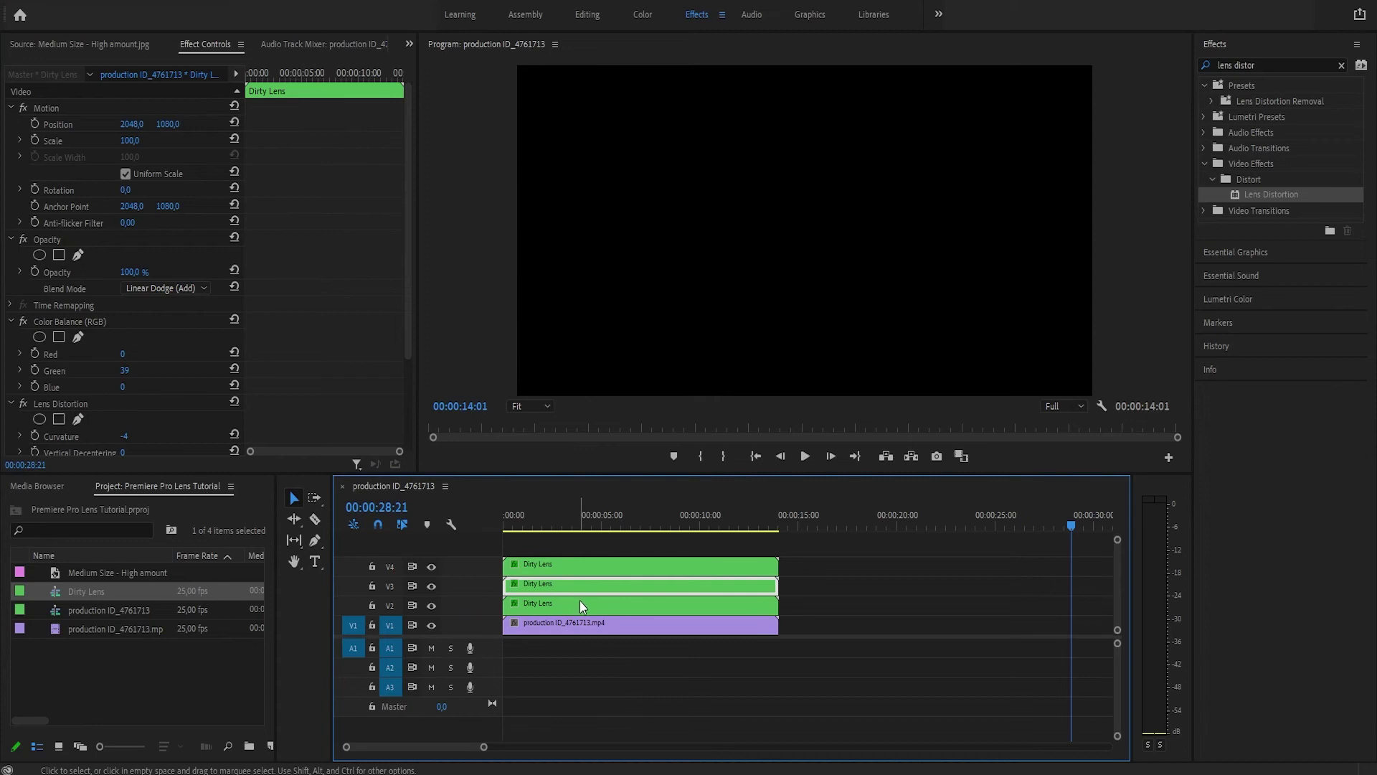
left_click(580, 601)
left_click(561, 513)
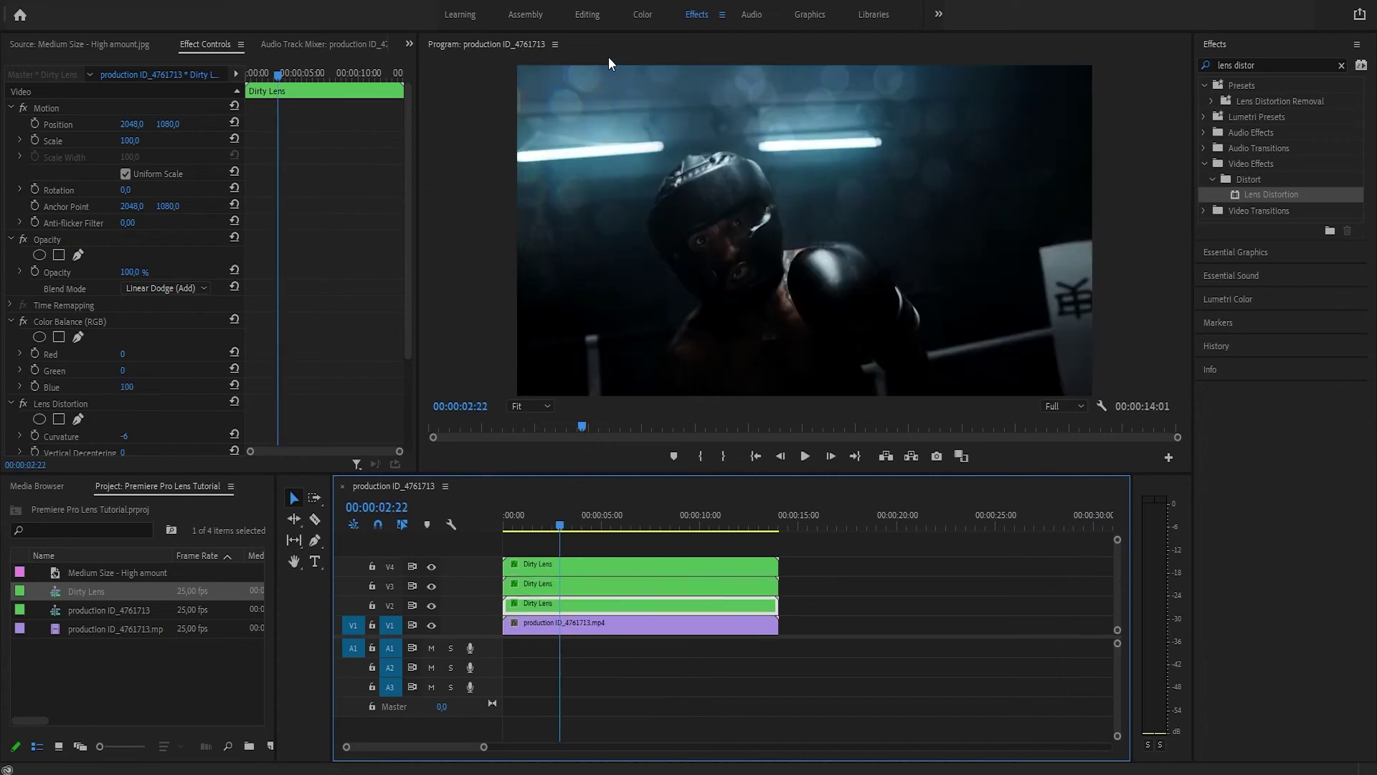
left_click(539, 406)
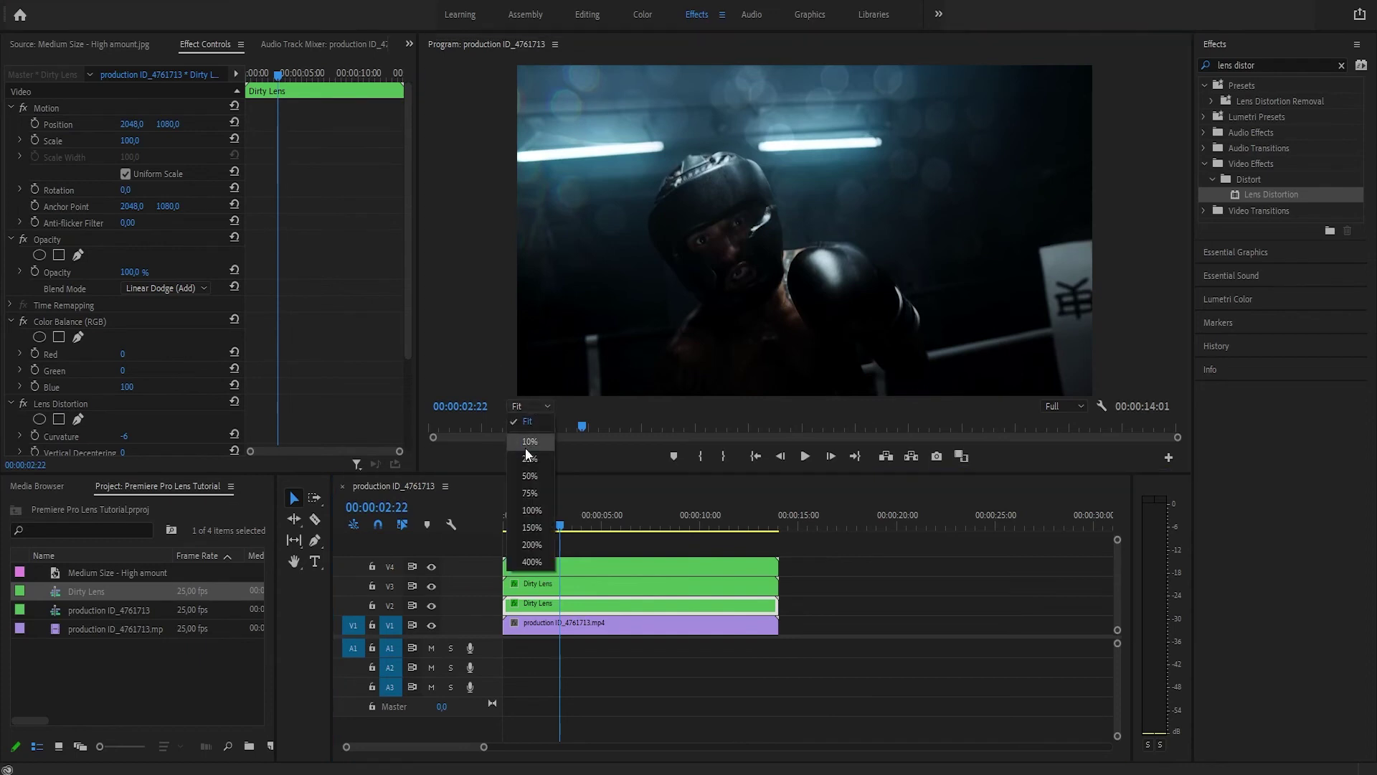
left_click(531, 476)
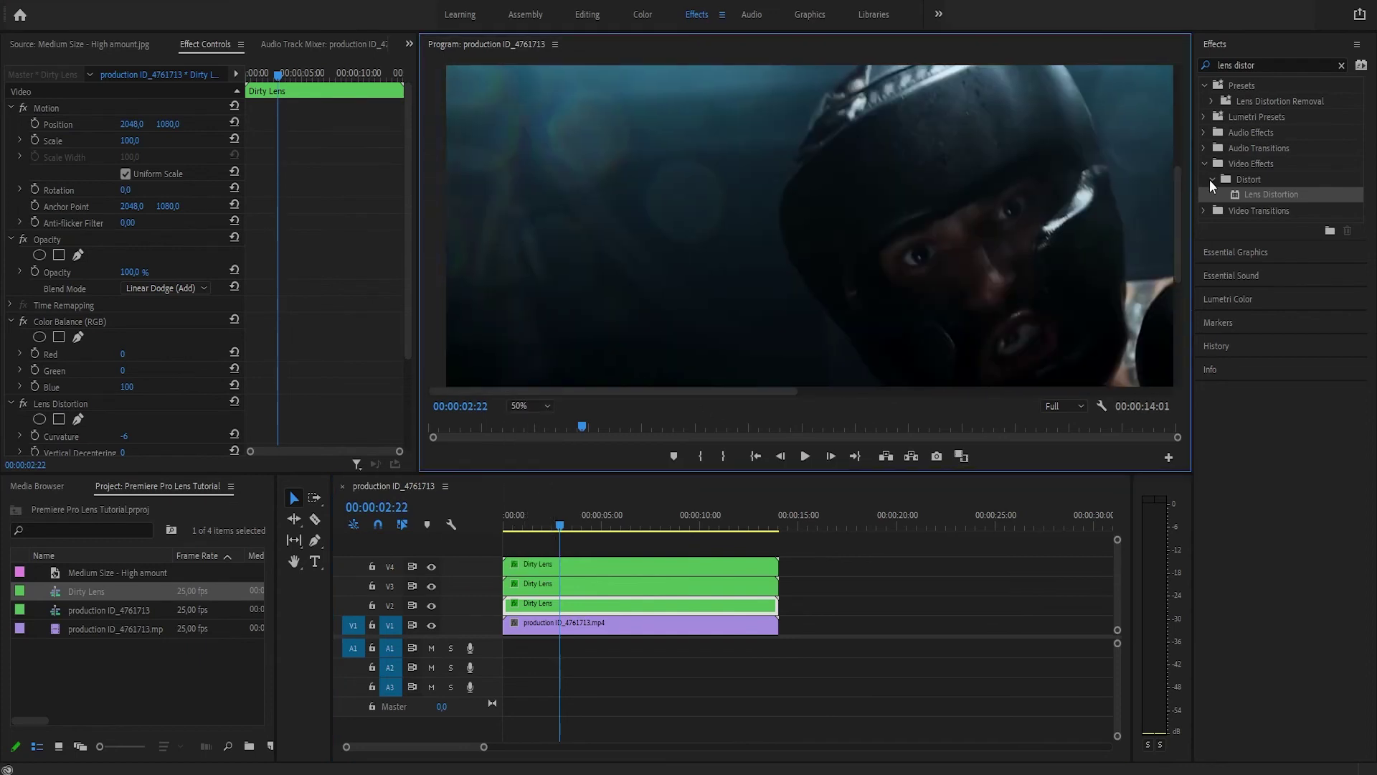
key("space")
left_click(539, 544)
key("Home")
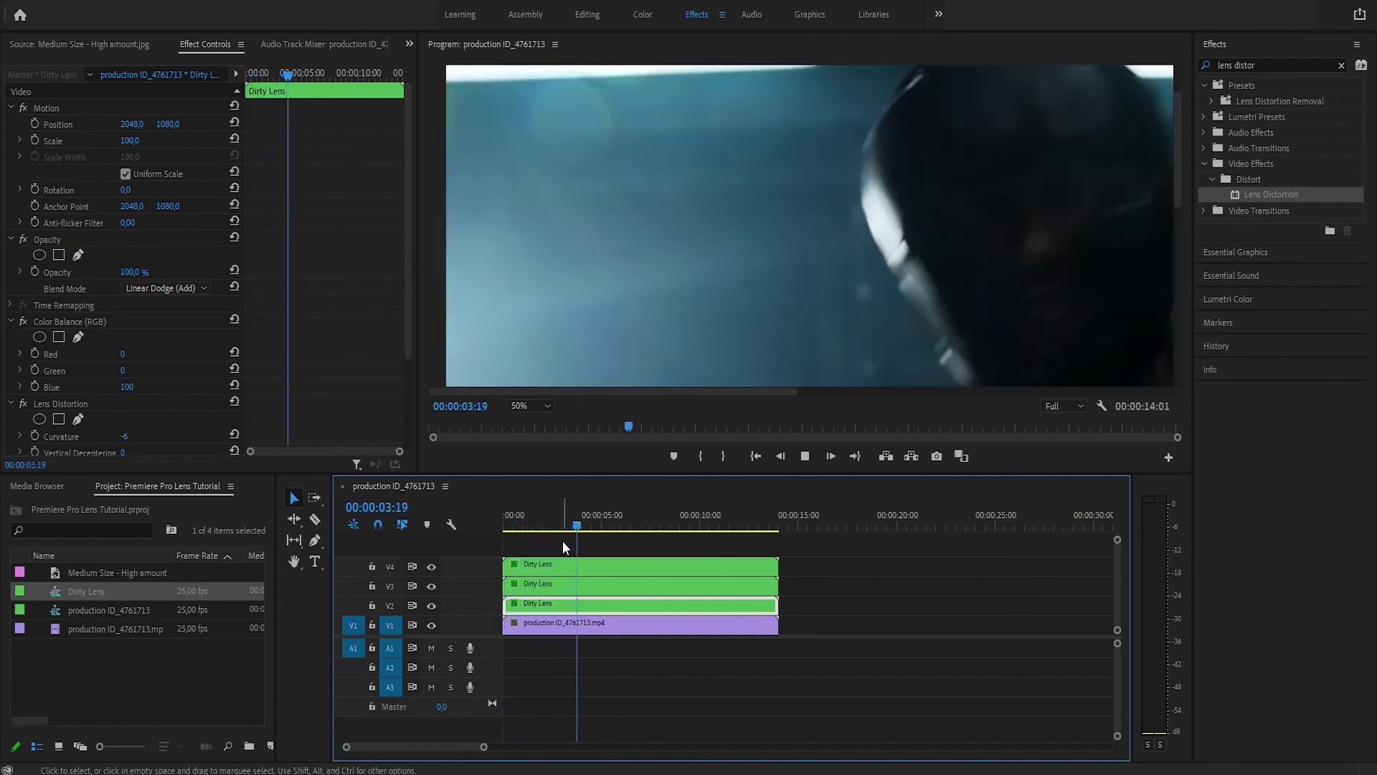
left_click(692, 526)
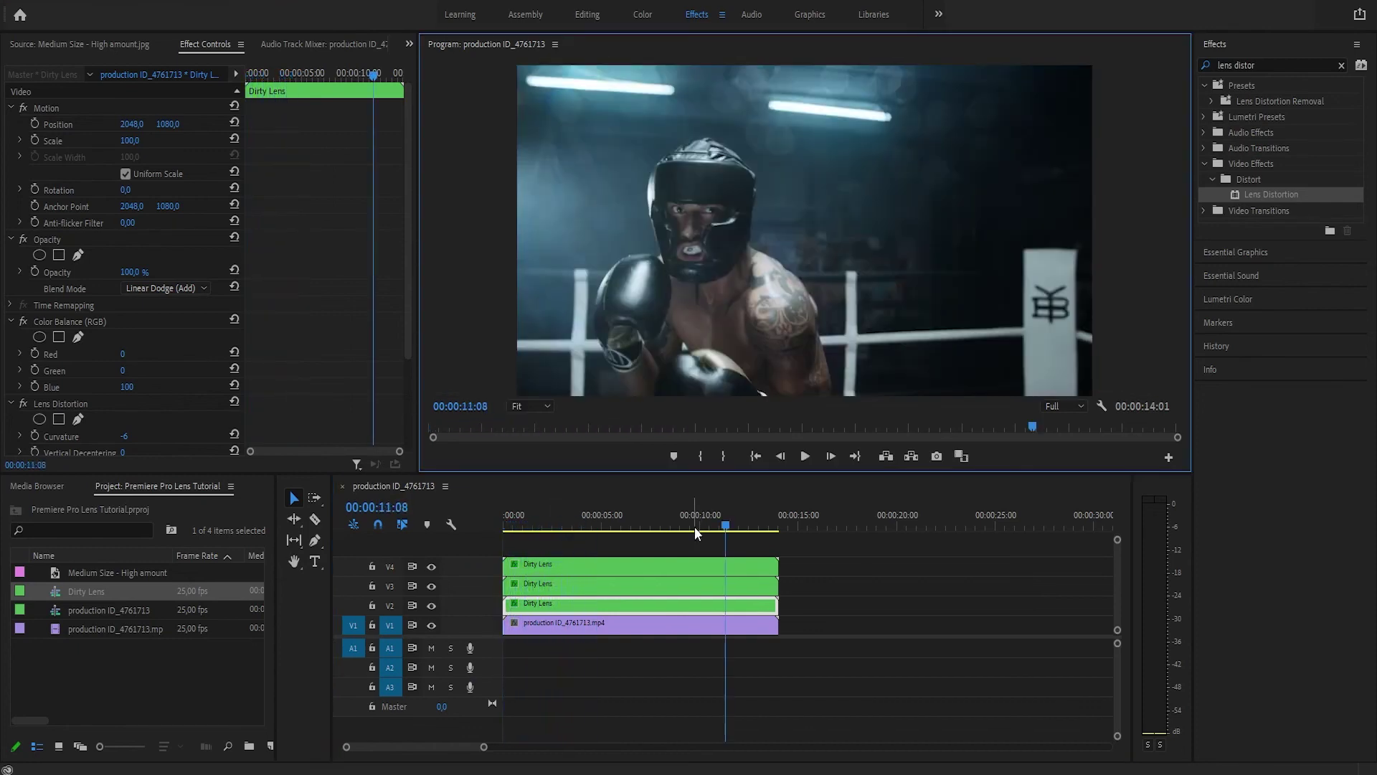
Step: Inside the Dirty Lens nest, select the boxing clip and edit its Lumetri Color exposure
double_click(692, 601)
left_click(570, 586)
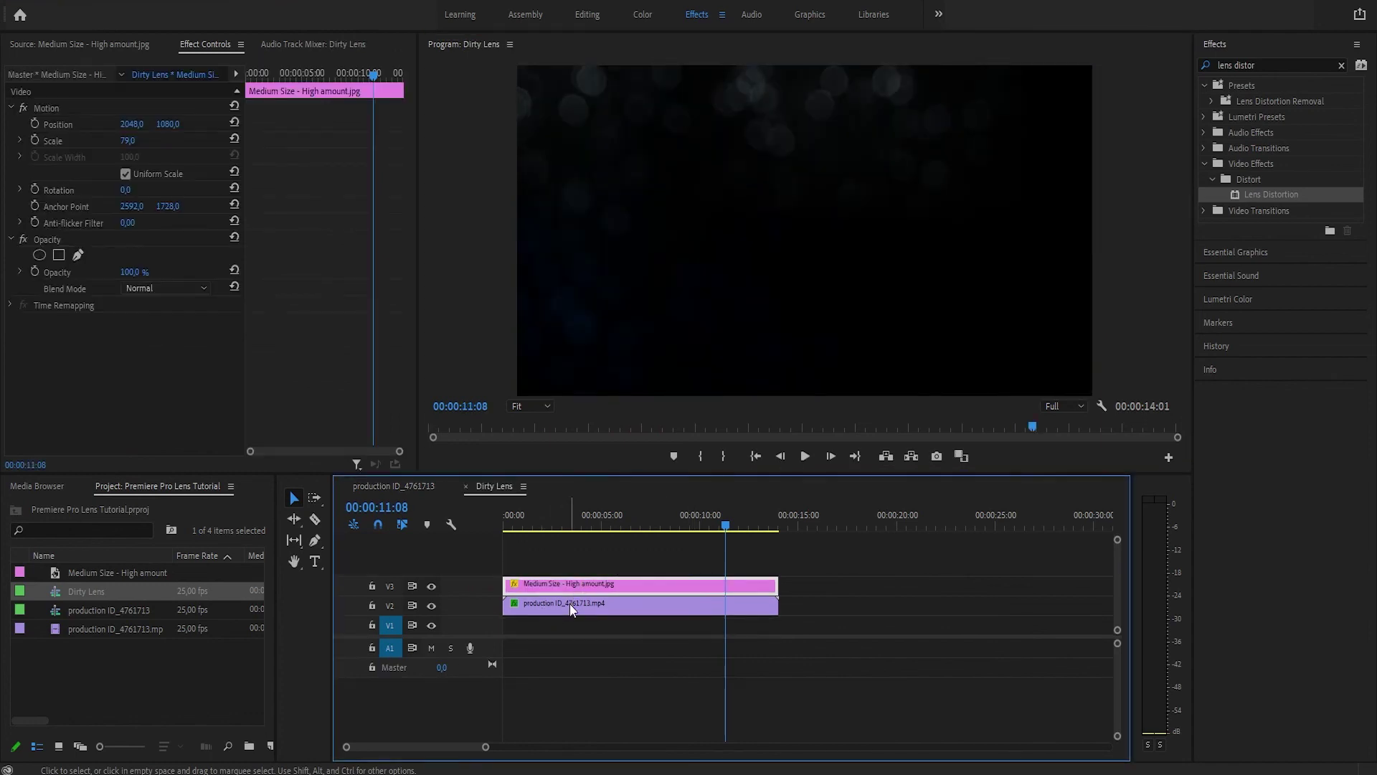
left_click(569, 604)
scroll(50, 397, "down", 1)
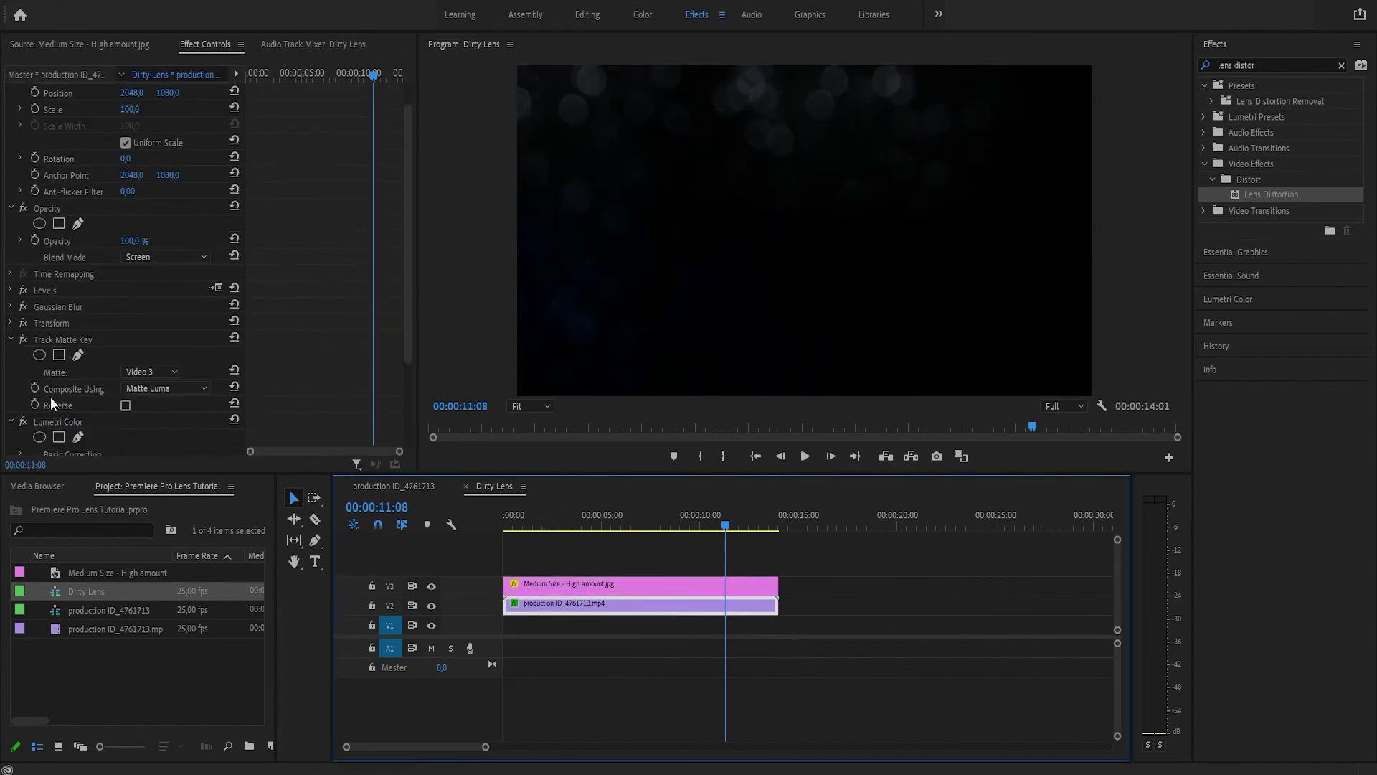
scroll(51, 398, "down", 3)
left_click(20, 343)
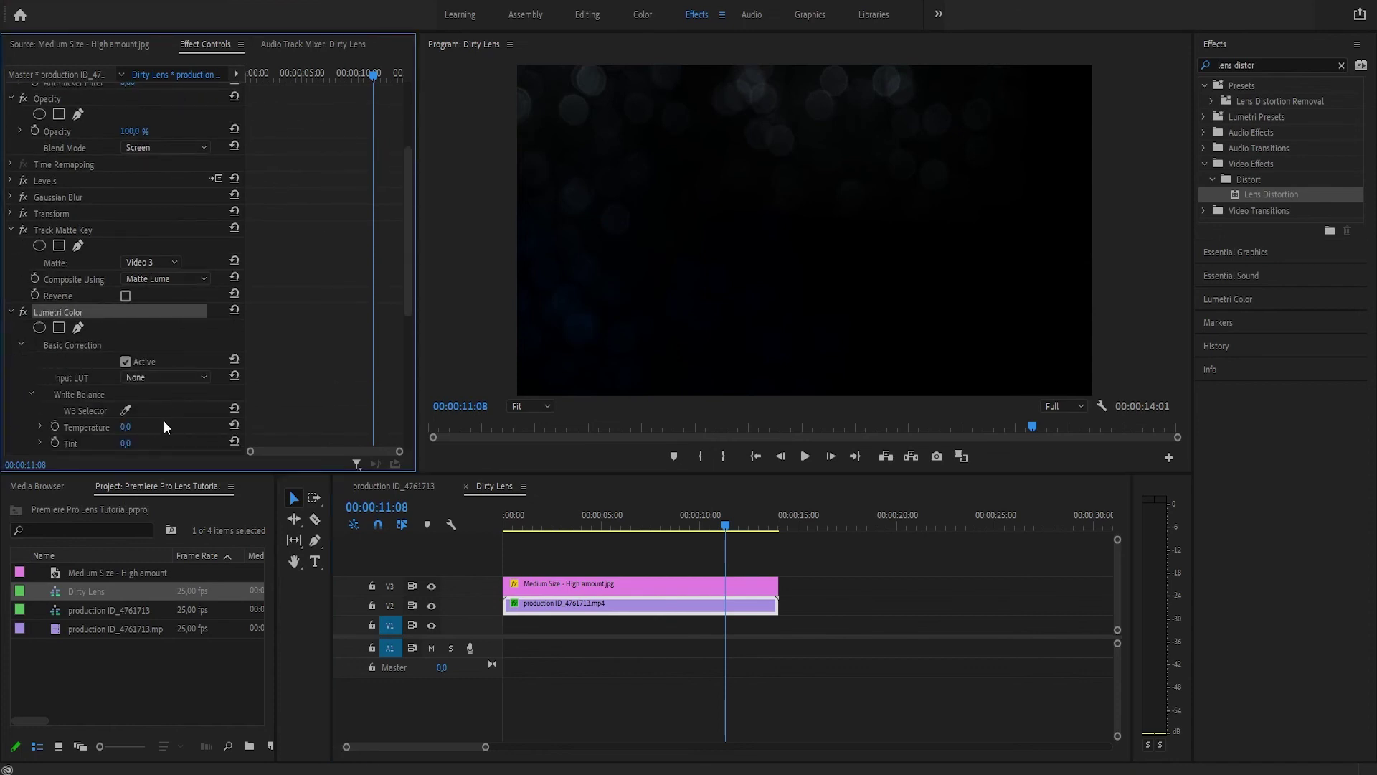
scroll(165, 424, "down", 3)
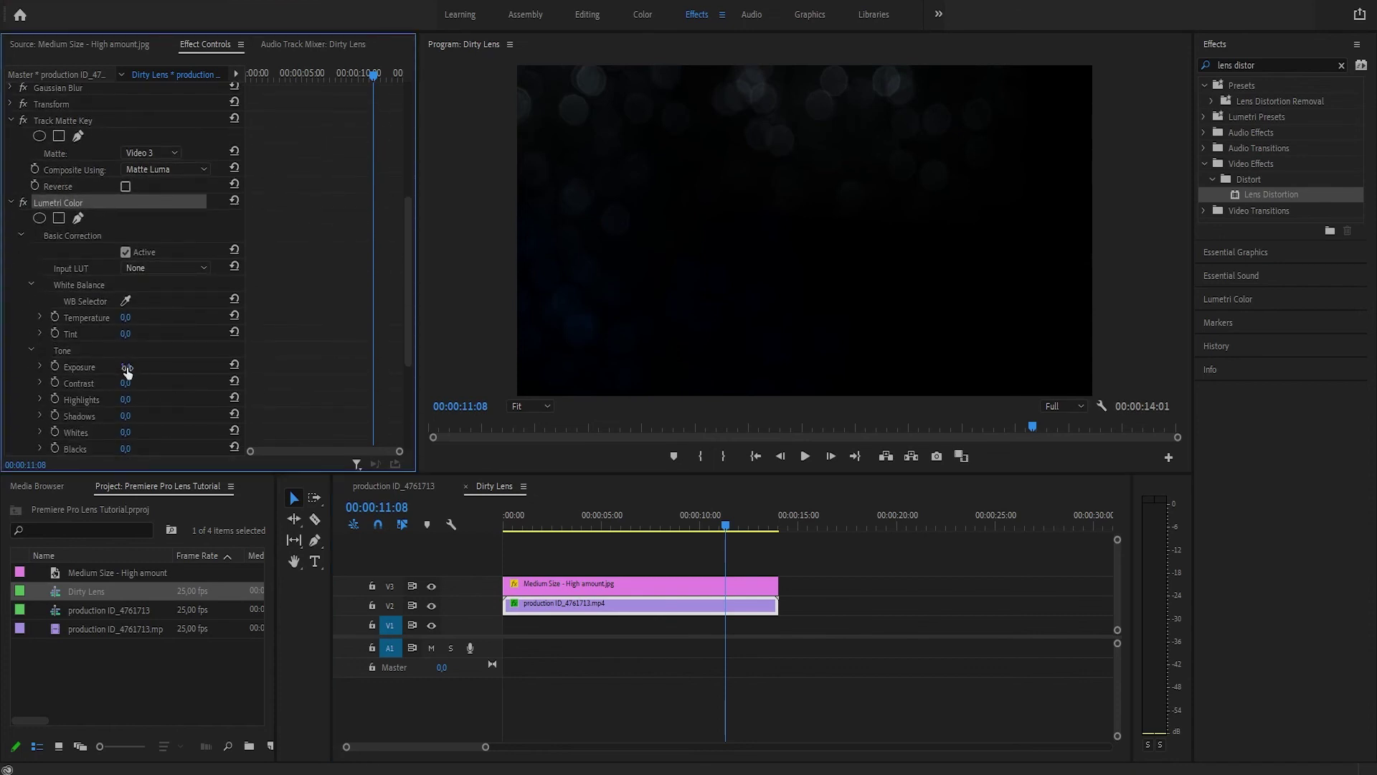
left_click(129, 367)
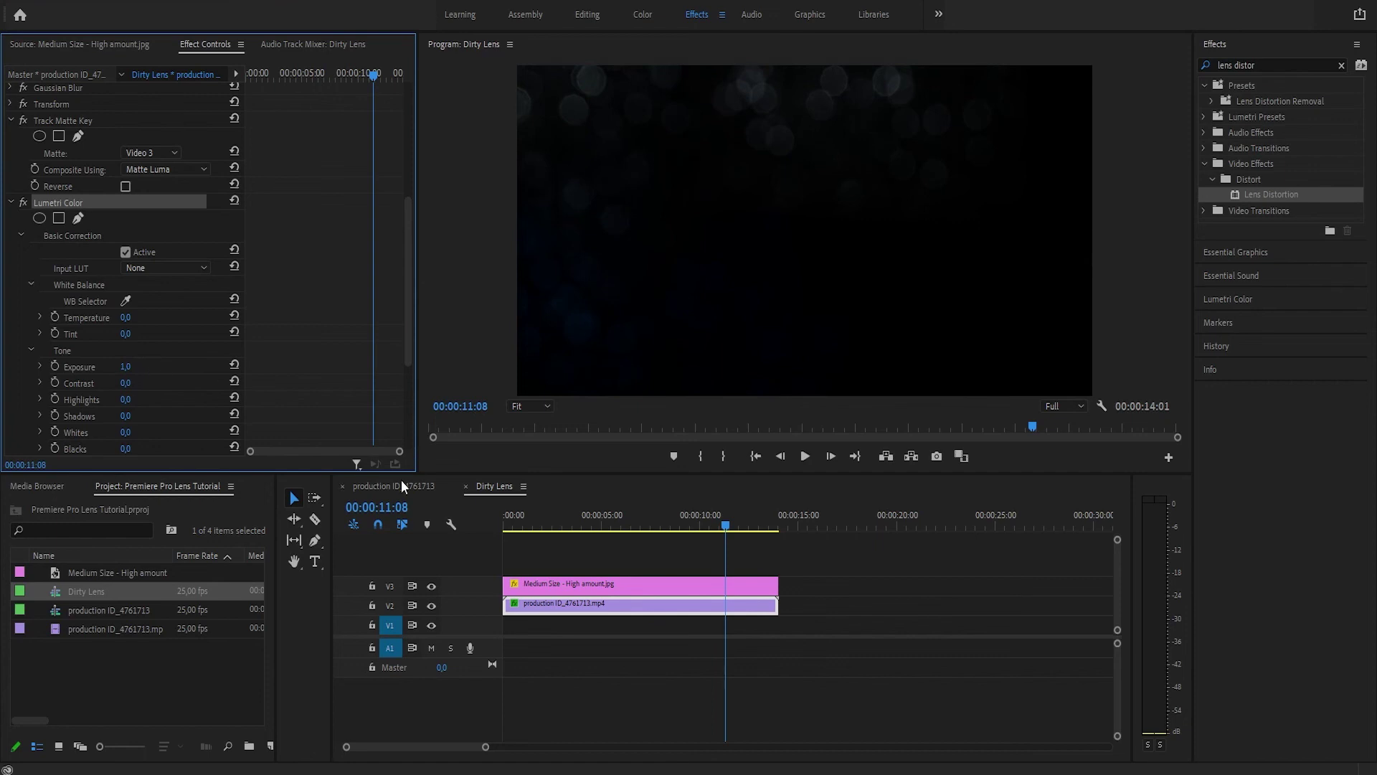